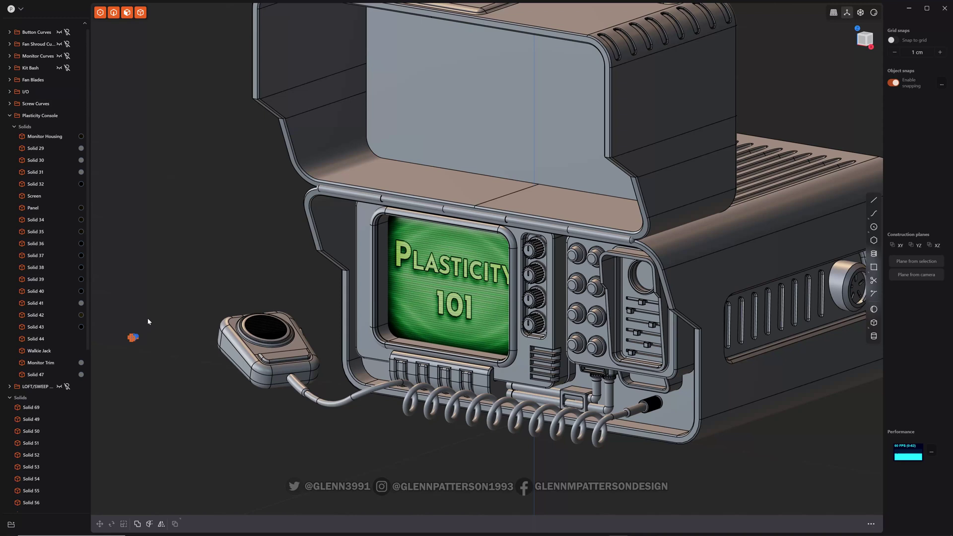
Step: Start an extrude on the Screw Curves sketch and isolate it from the console model
click(93, 367)
key(e)
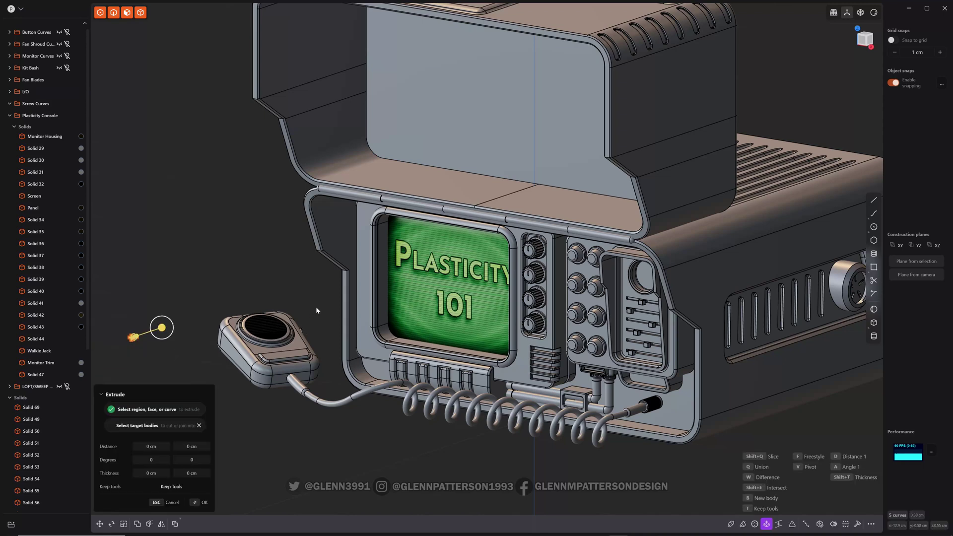
key(slash)
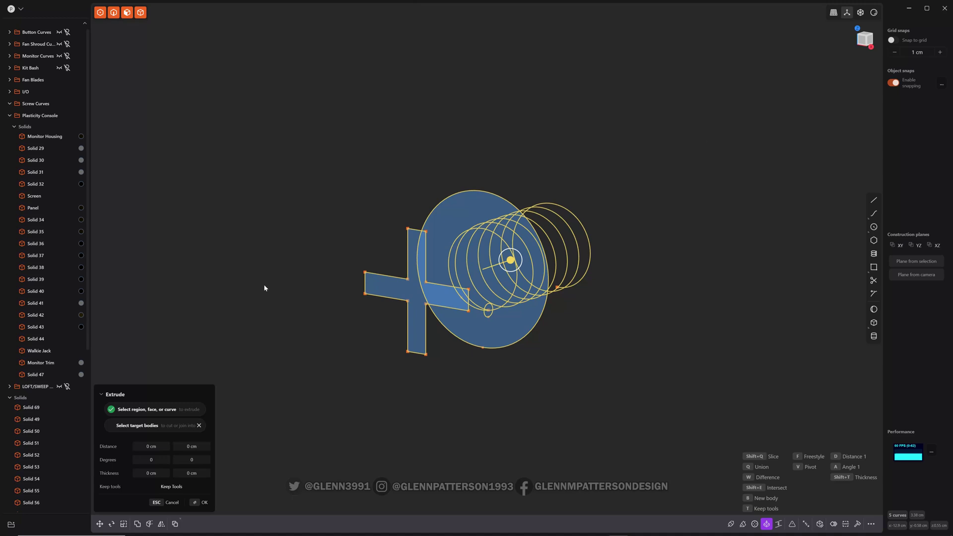
Step: Cancel the pending extrude, inspect the screw curves and select the disc's centre point
mouse_move(298, 313)
middle_down()
mouse_move(425, 304)
mouse_move(362, 376)
mouse_move(468, 360)
mouse_move(359, 362)
mouse_move(359, 379)
mouse_move(340, 378)
mouse_move(432, 384)
mouse_move(406, 382)
middle_up()
key(Escape)
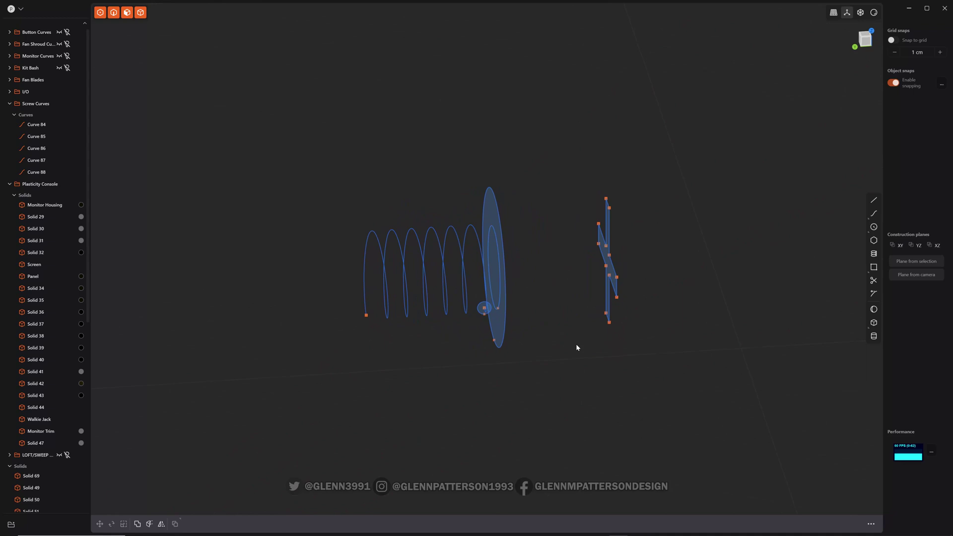
mouse_move(577, 347)
middle_down()
mouse_move(496, 341)
mouse_move(570, 340)
middle_up()
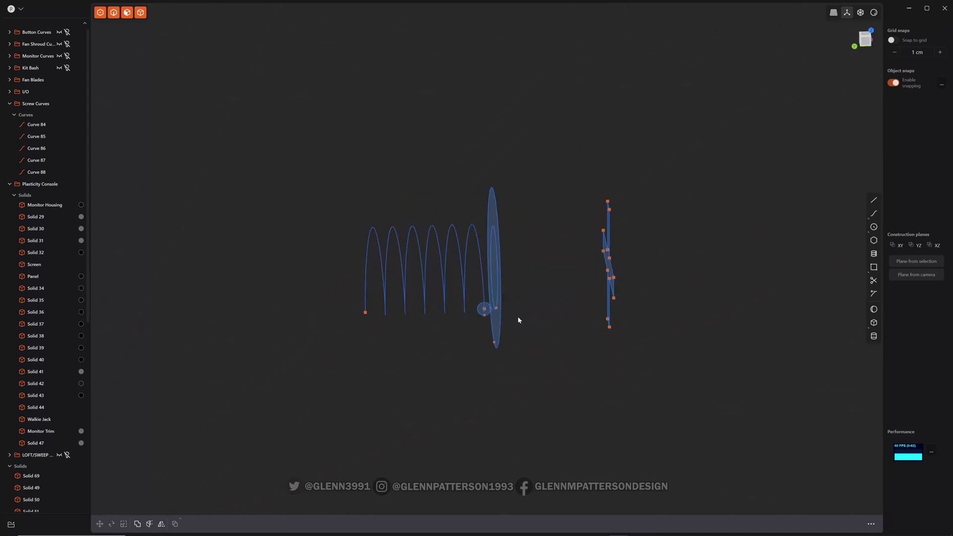
mouse_move(434, 367)
middle_down()
mouse_move(467, 368)
mouse_move(434, 377)
middle_up()
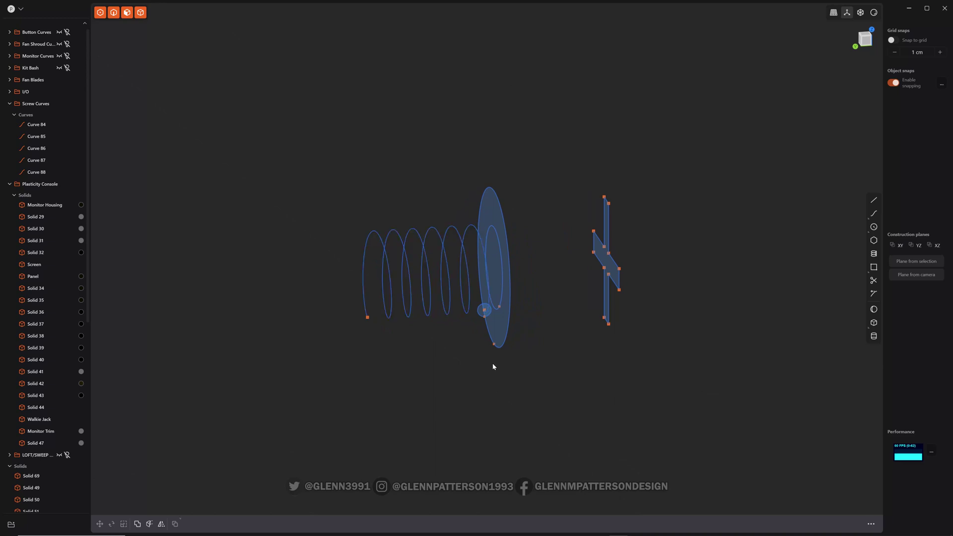
click(484, 310)
middle_drag(468, 389, 425, 393)
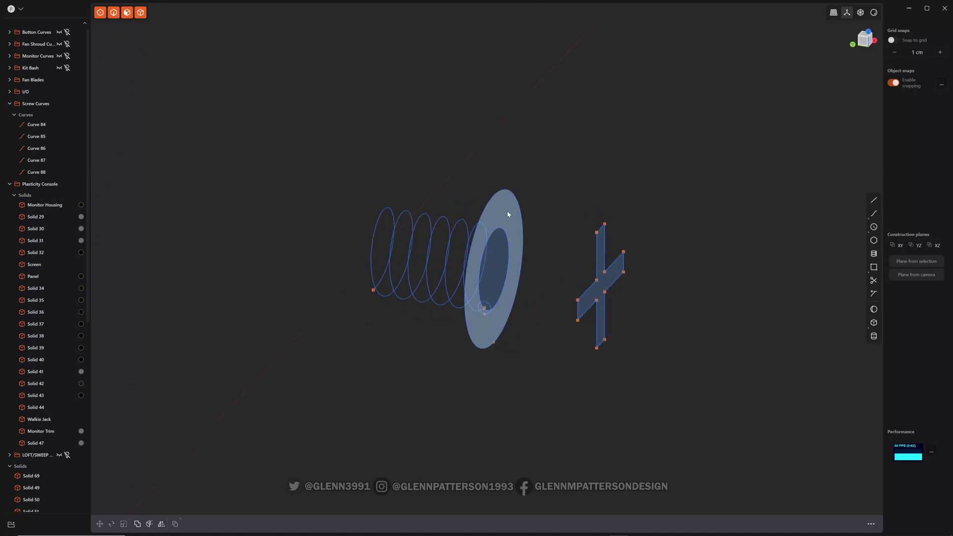
Step: Extrude the disc, including its inner circle, into a short cylinder
key(e)
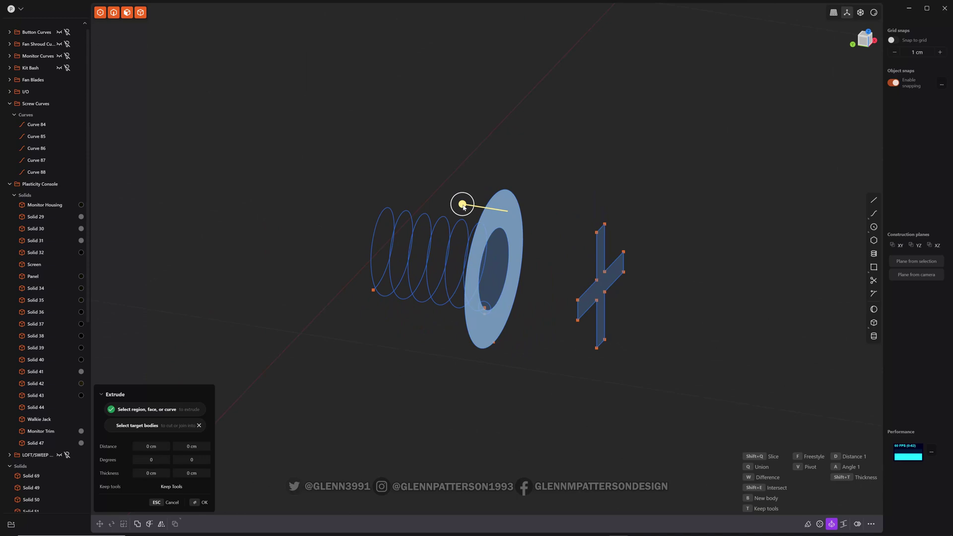
click(497, 251)
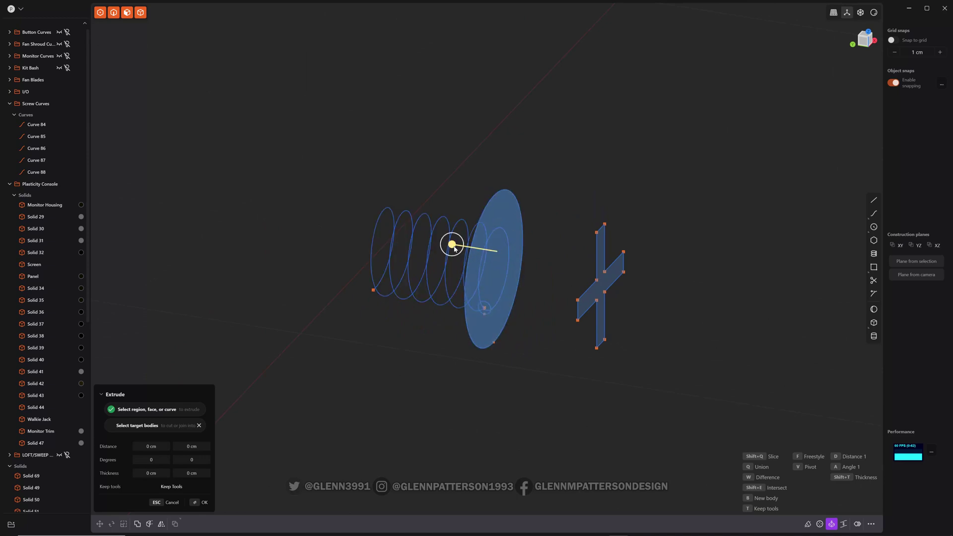
drag(453, 246, 495, 261)
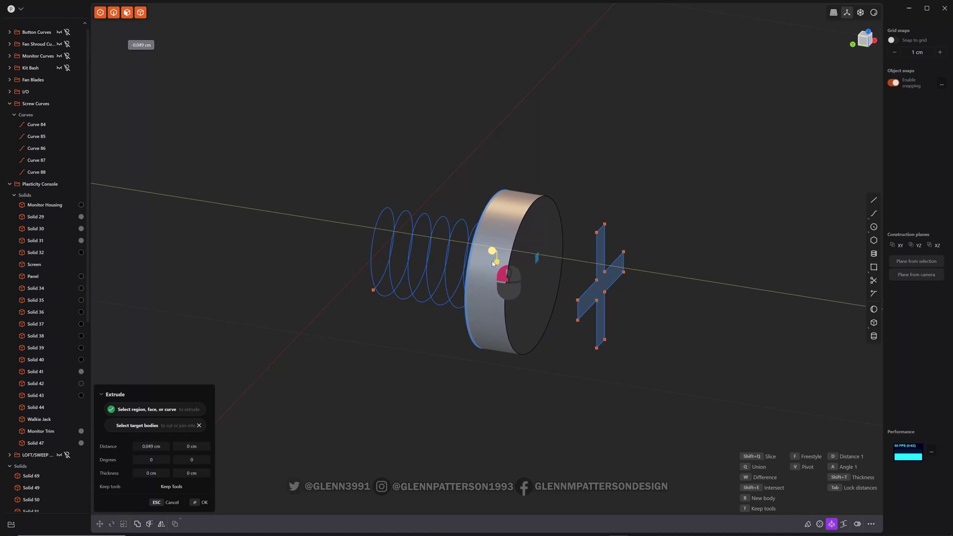
click(534, 308)
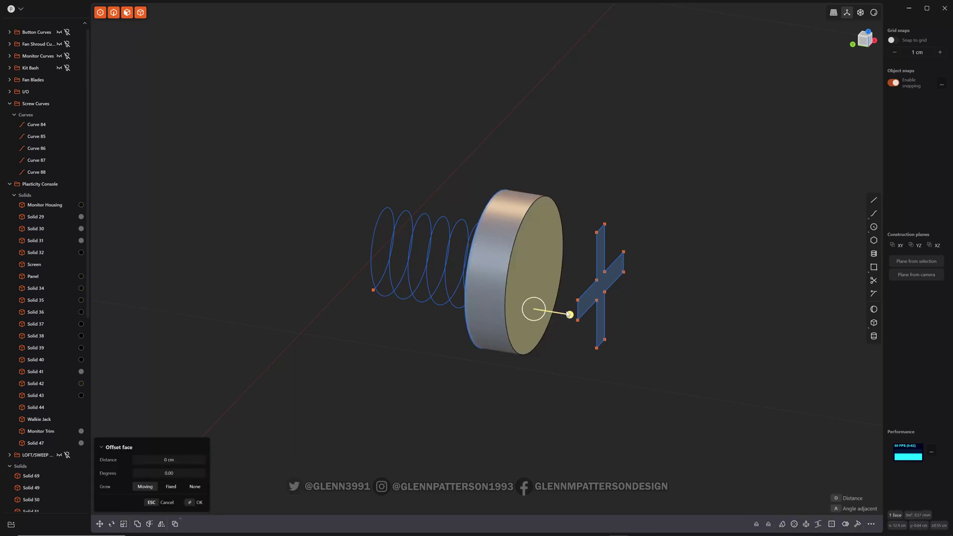
Step: Replace the cylinder's front face with a Smooth-fill patch dome
key(shift+BackSpace)
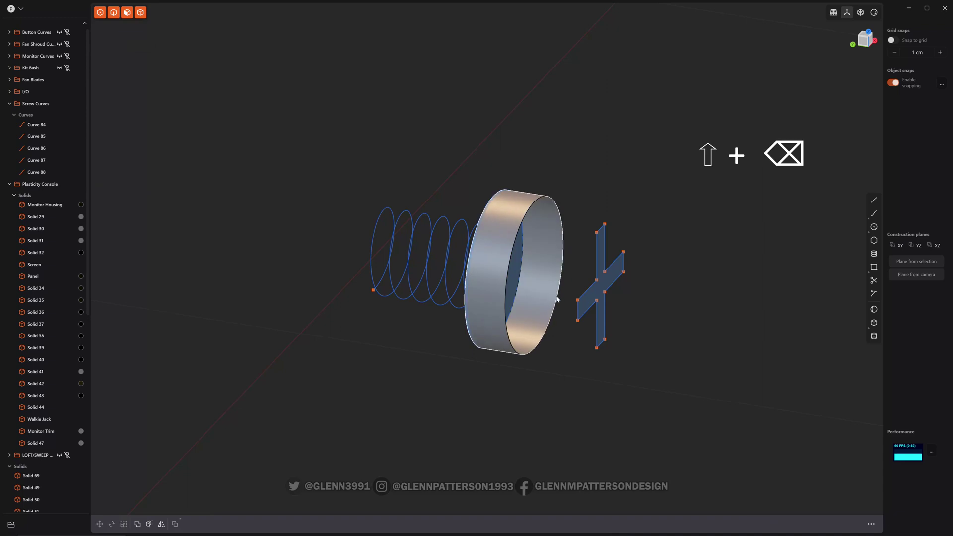
click(558, 299)
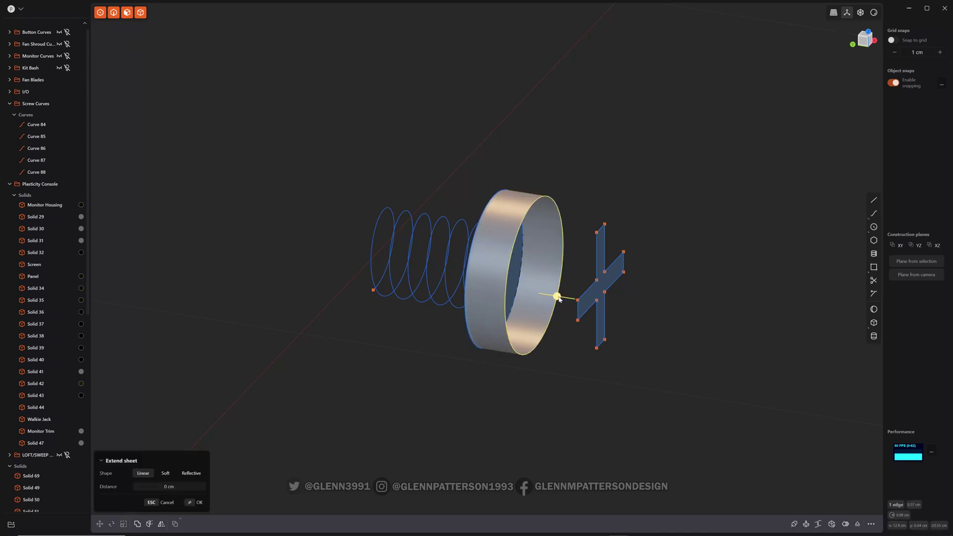
click(832, 524)
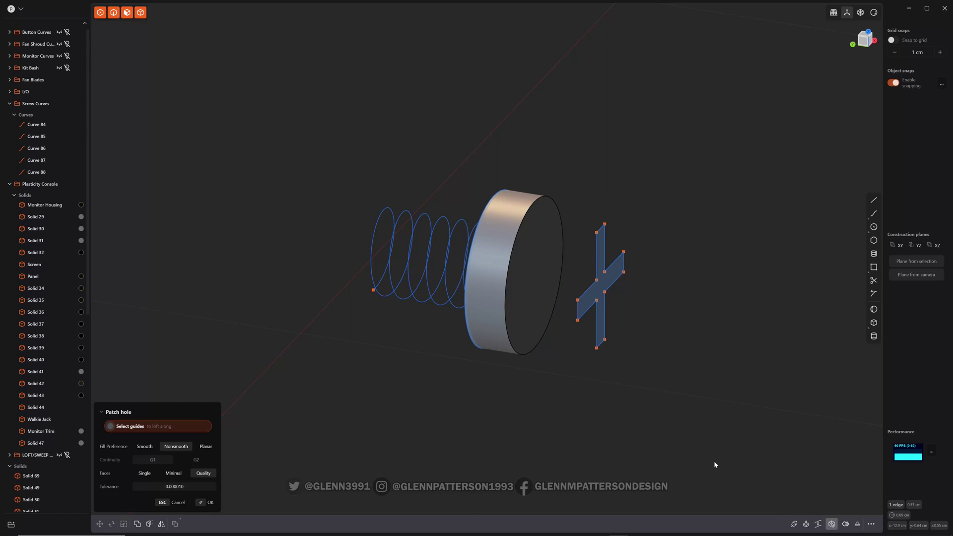
click(143, 449)
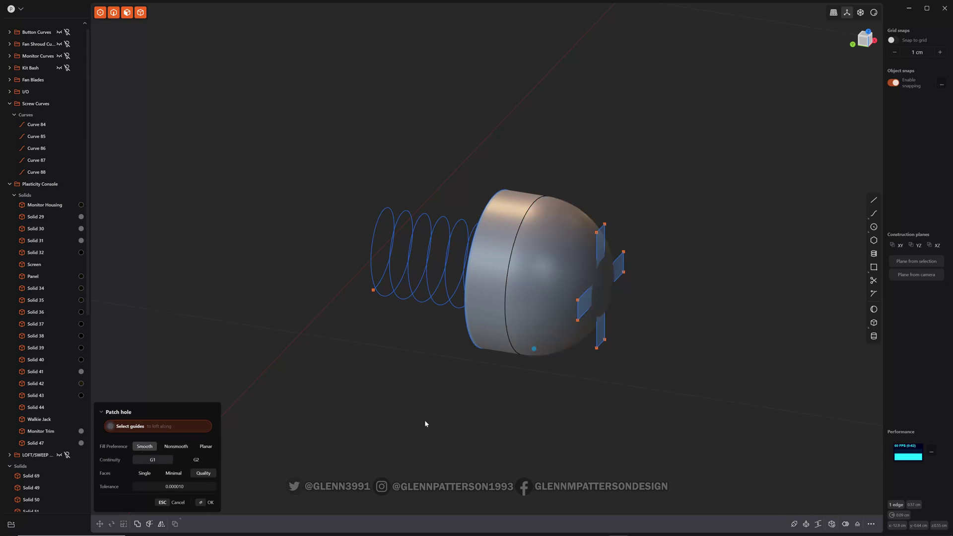
key(Return)
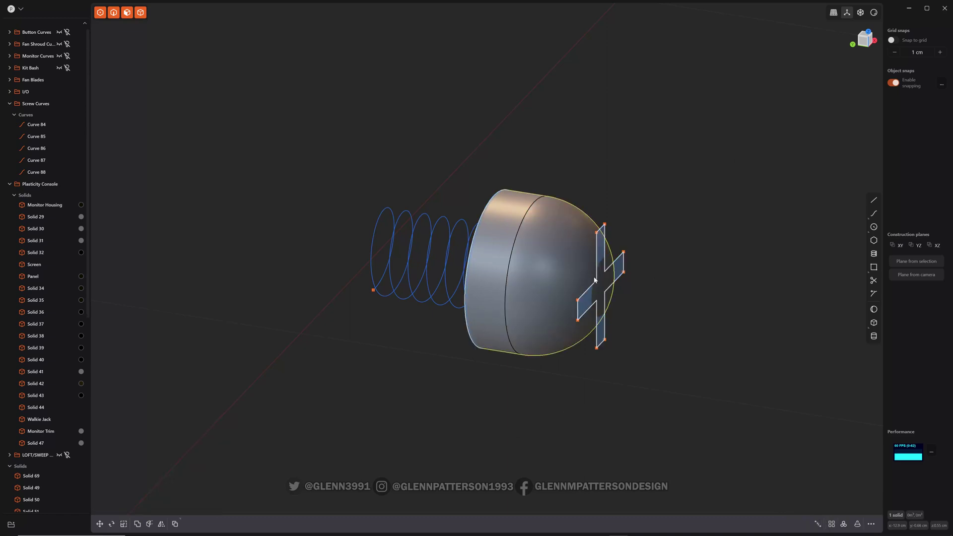
Step: Extrude the cross-shaped regions into a thin cross solid
click(584, 308)
key(e)
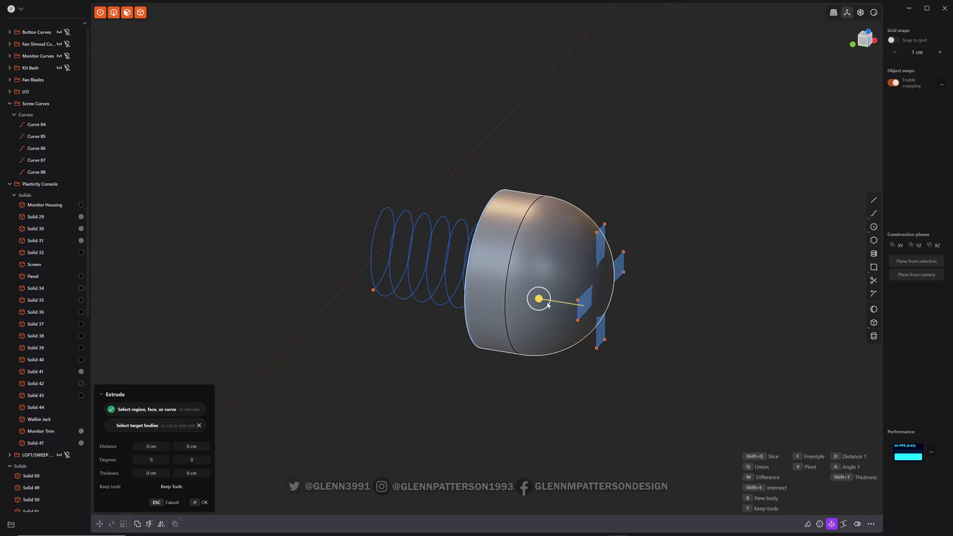
drag(542, 300, 517, 296)
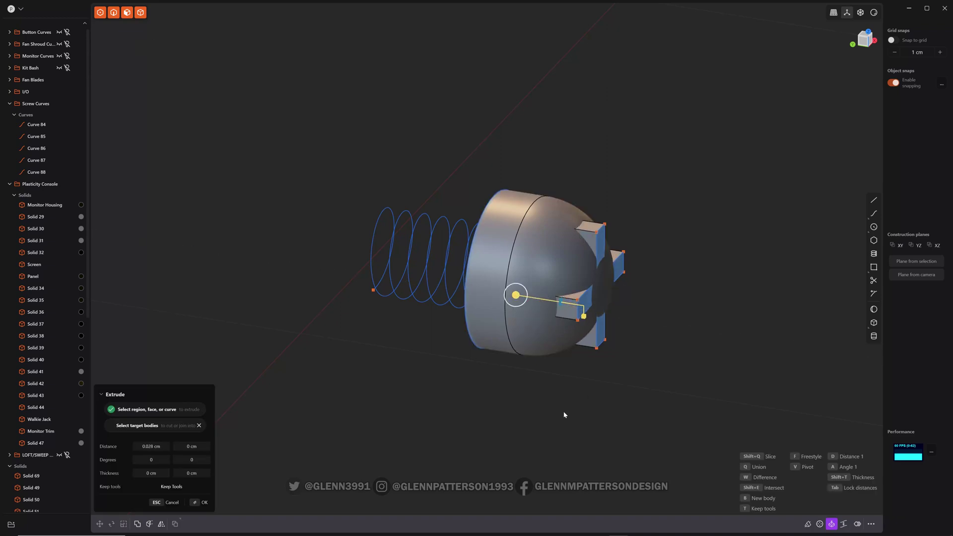
key(Return)
Step: Stretch and move the cross into the dome, then select the dome and the cross
key(s)
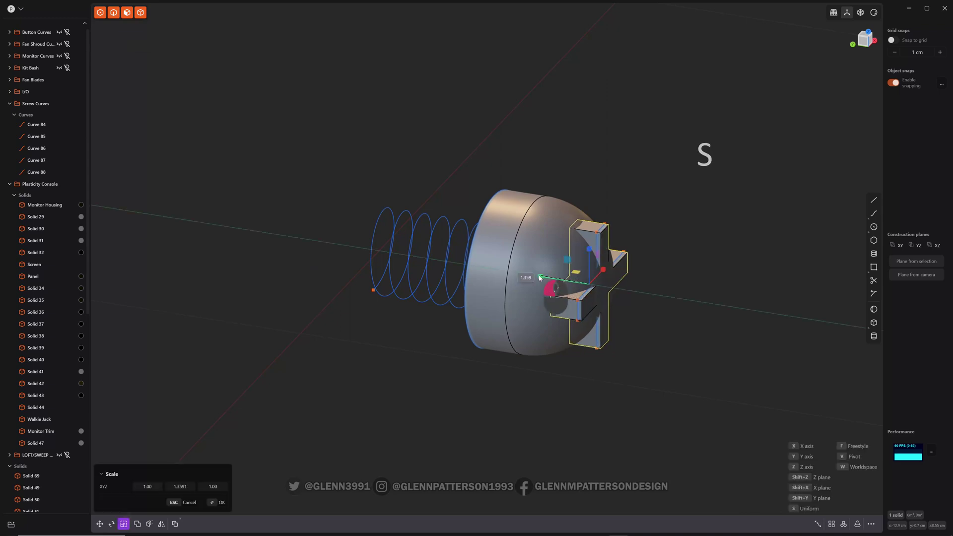
key(g)
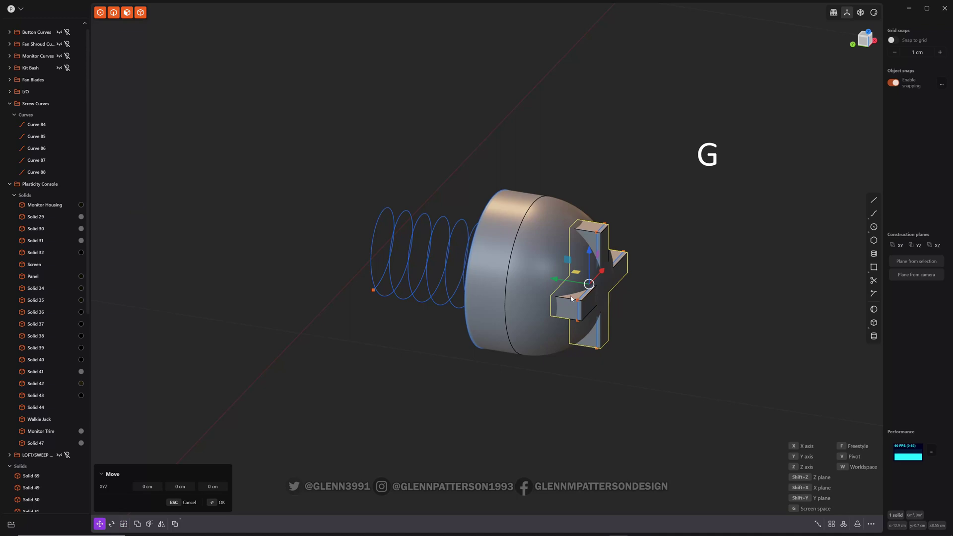
click(723, 378)
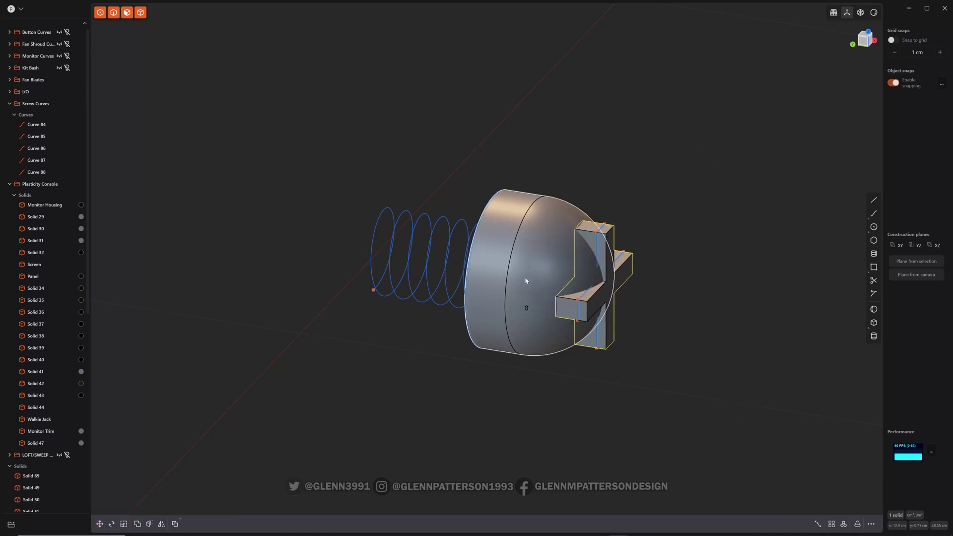
click(563, 262)
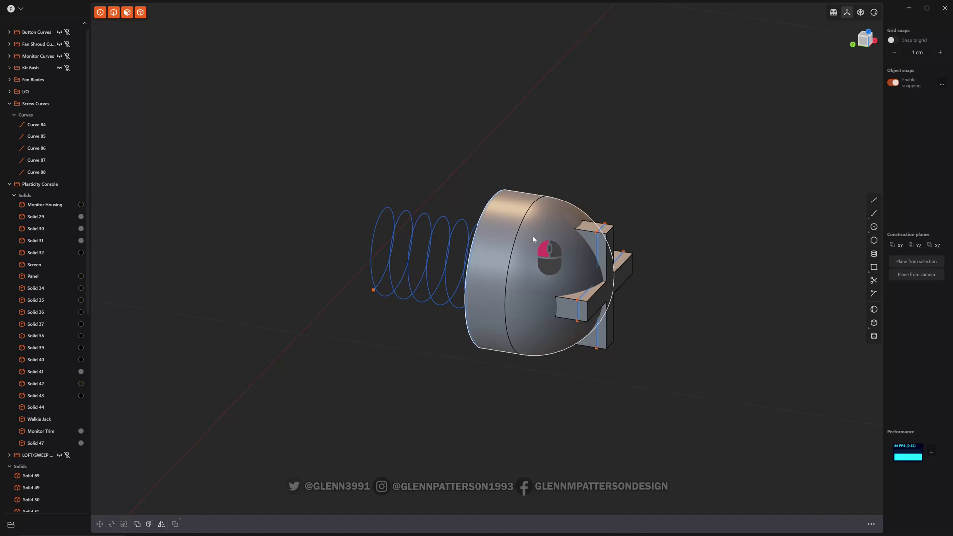
shift+click(626, 274)
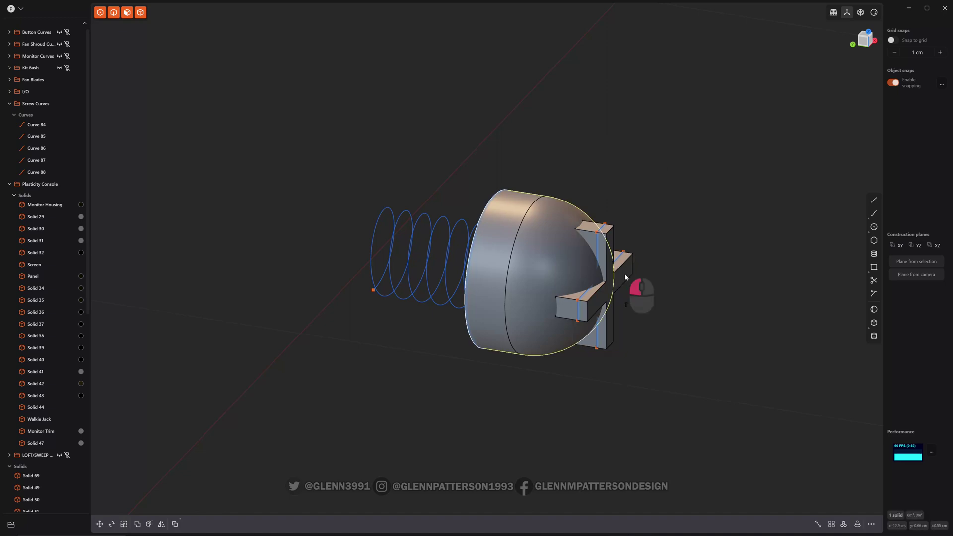
Step: Subtract the cross solid from the dome with a Difference boolean
key(q)
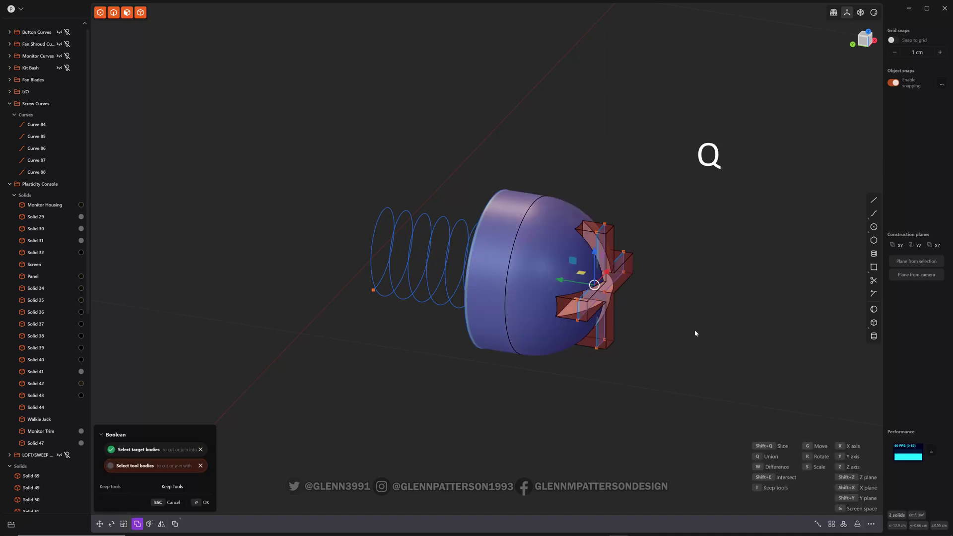
click(695, 330)
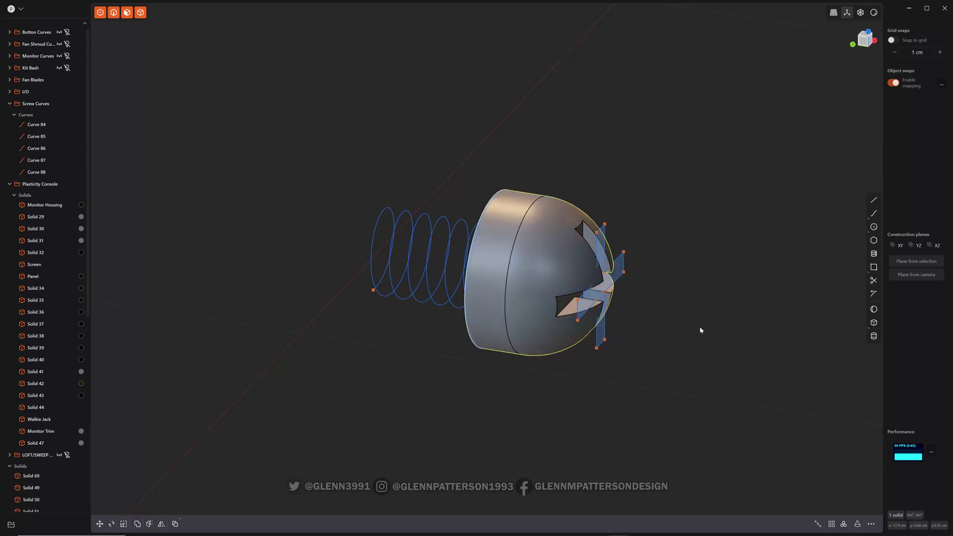
mouse_move(700, 327)
middle_down()
mouse_move(567, 244)
mouse_move(541, 195)
mouse_move(707, 336)
middle_up()
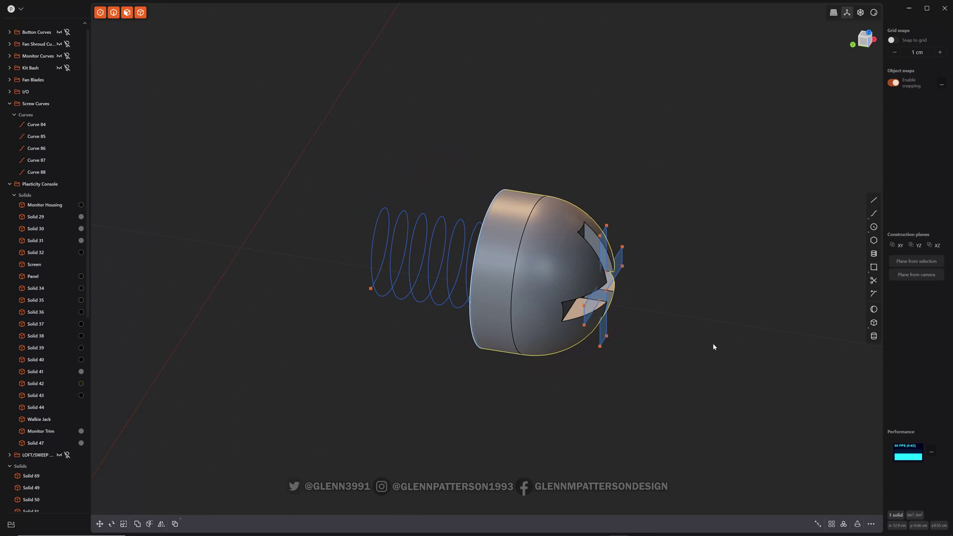
Step: Extrude a 0.142 cm shank through the helix, then also select the dome head
middle_drag(360, 377, 457, 373)
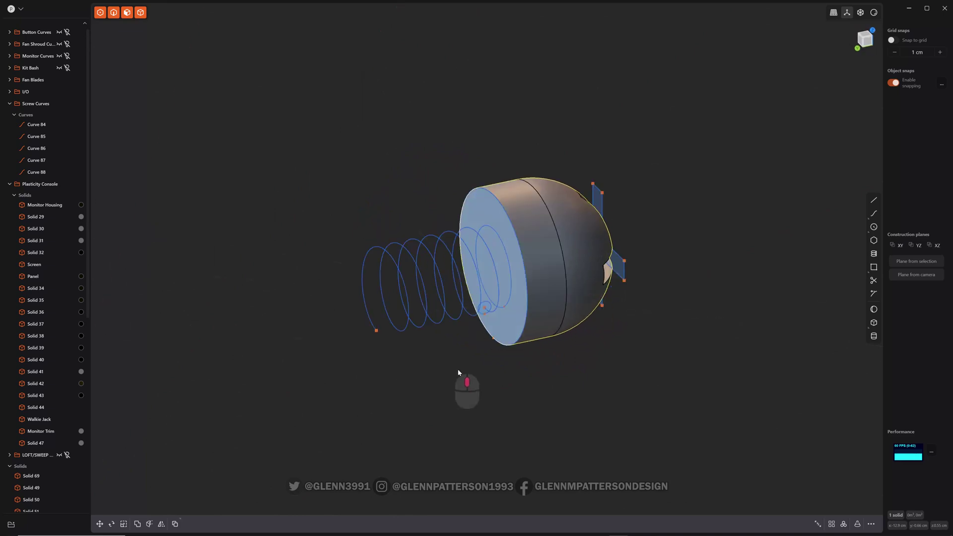
click(464, 277)
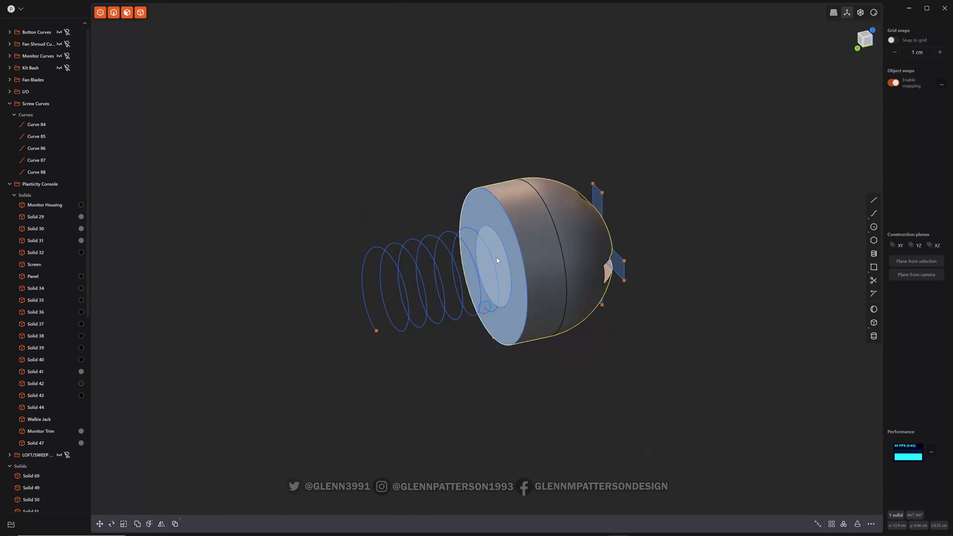
key(e)
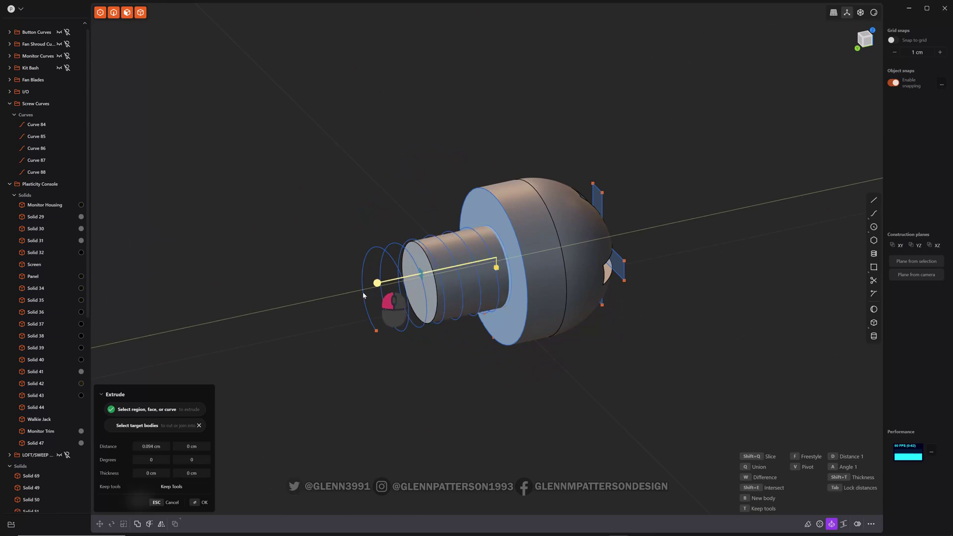
drag(363, 295, 339, 300)
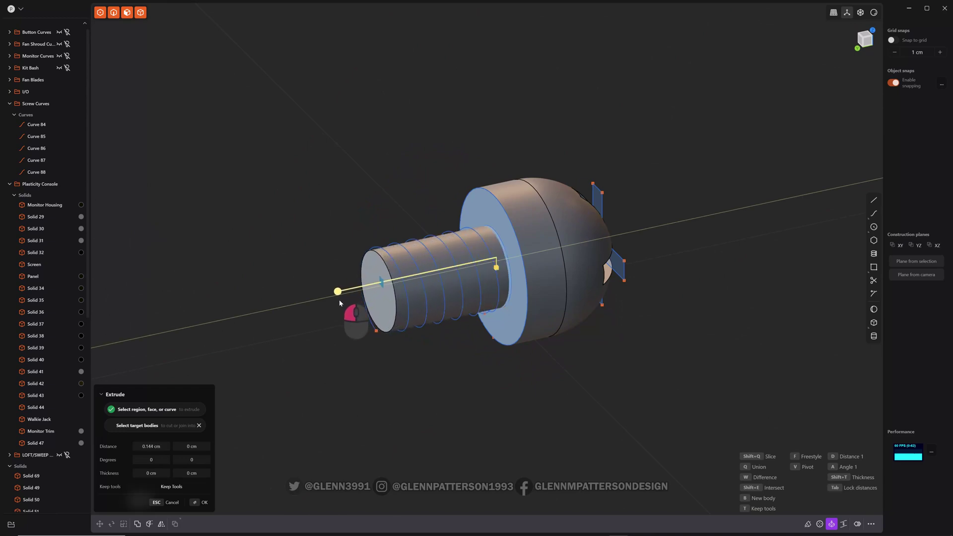
drag(339, 300, 340, 299)
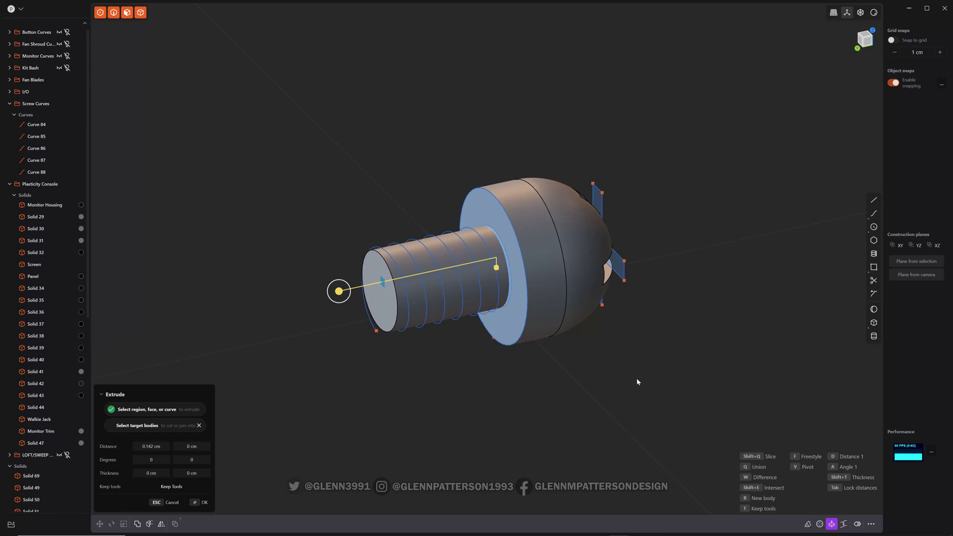
key(Return)
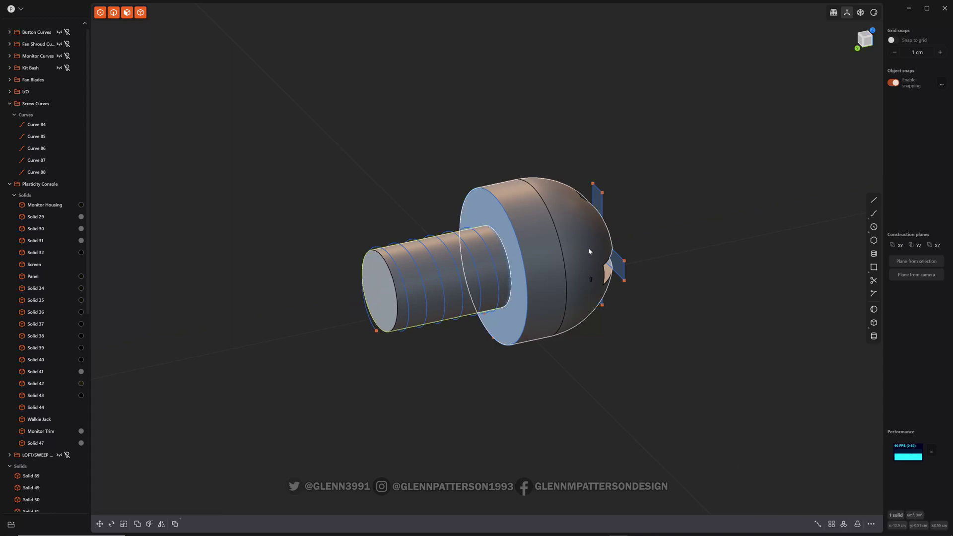
shift+click(578, 244)
Step: Union the dome head and shank into one solid, then clear the selection
key(q)
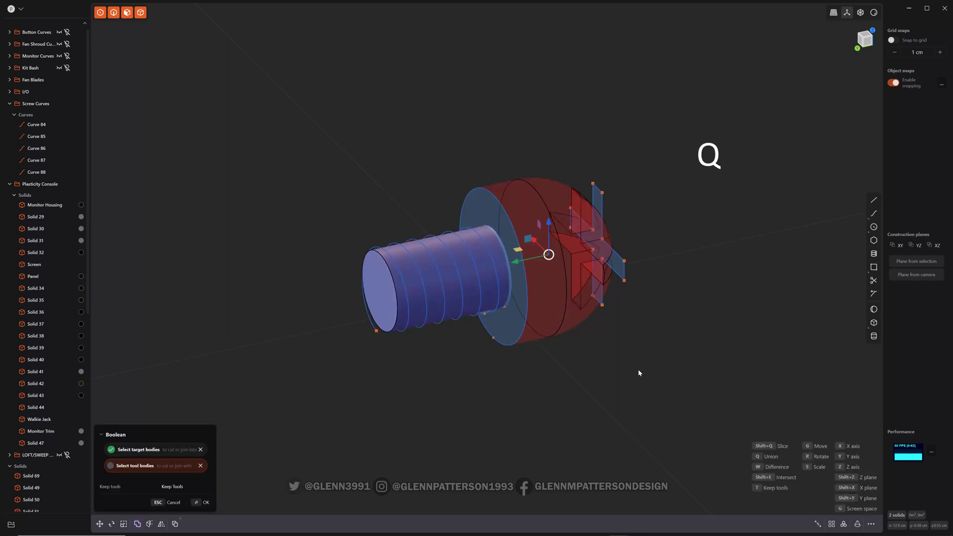
key(q)
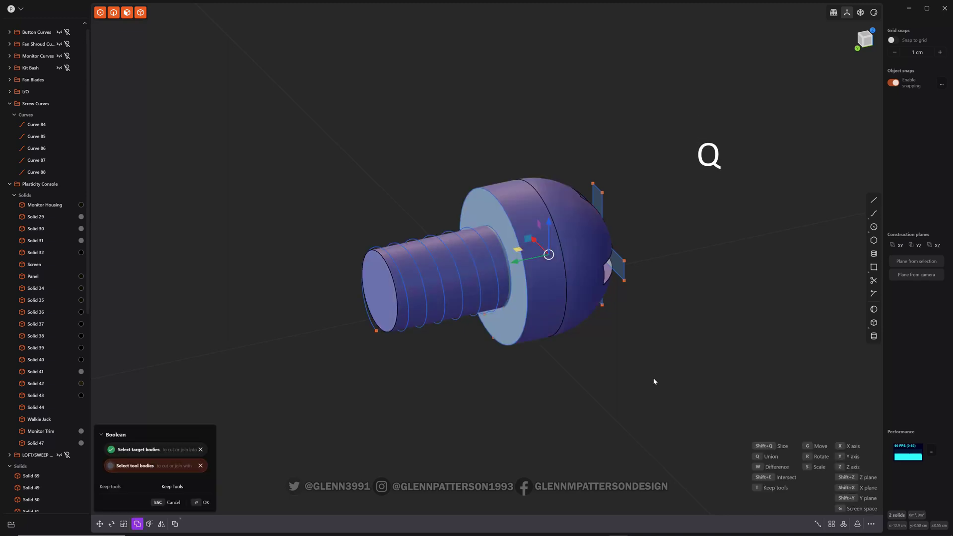
key(Return)
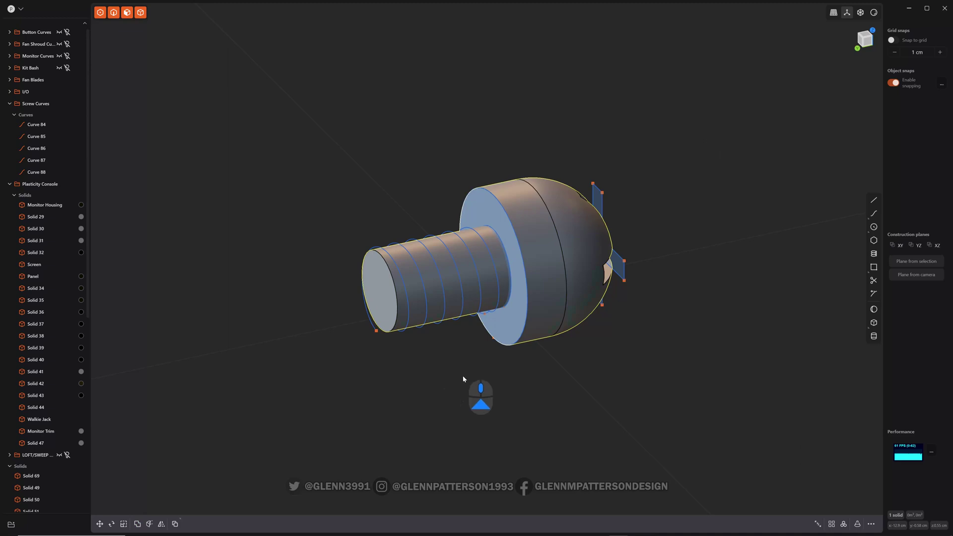
click(443, 402)
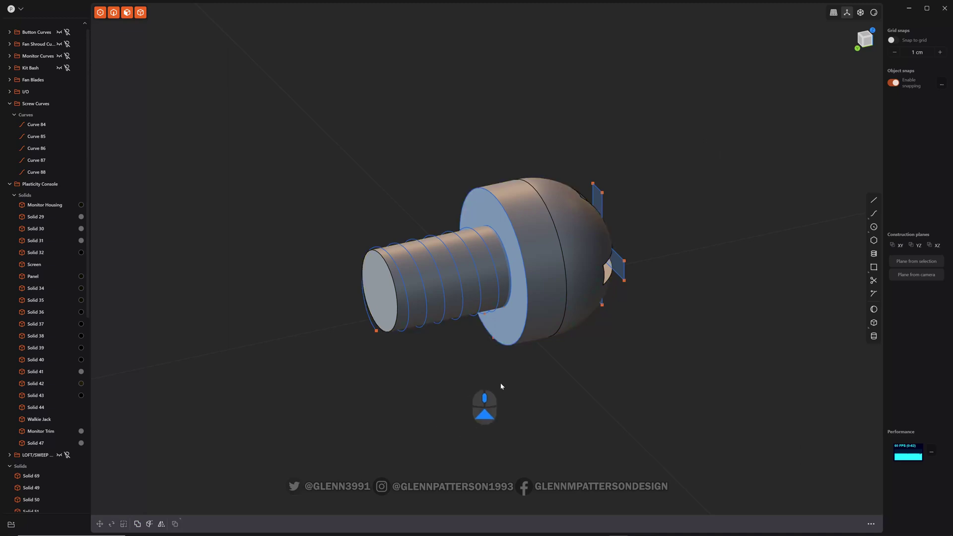
shift+middle_drag(640, 391, 630, 385)
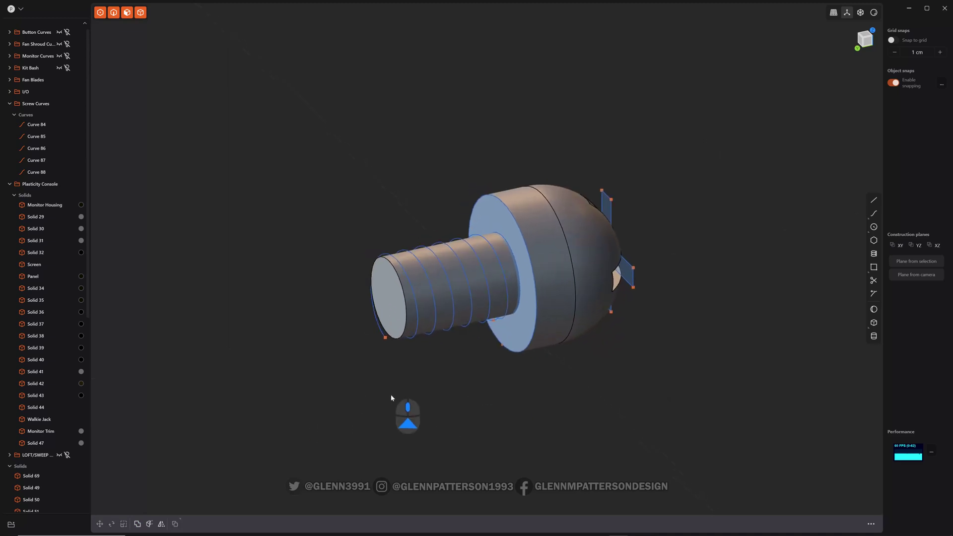
middle_drag(392, 396, 438, 321)
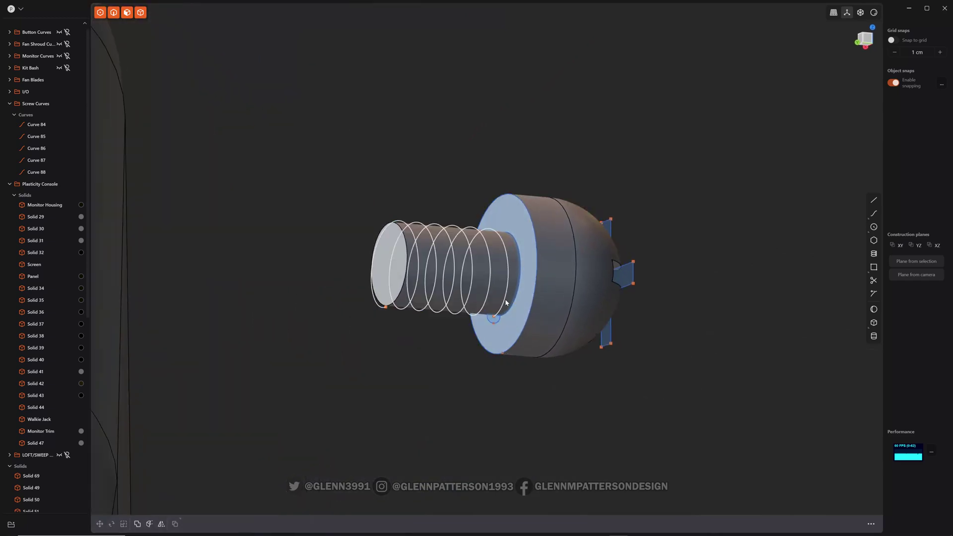
Step: Sweep a round tube along the helix with Pipe to form the thread coil
click(504, 298)
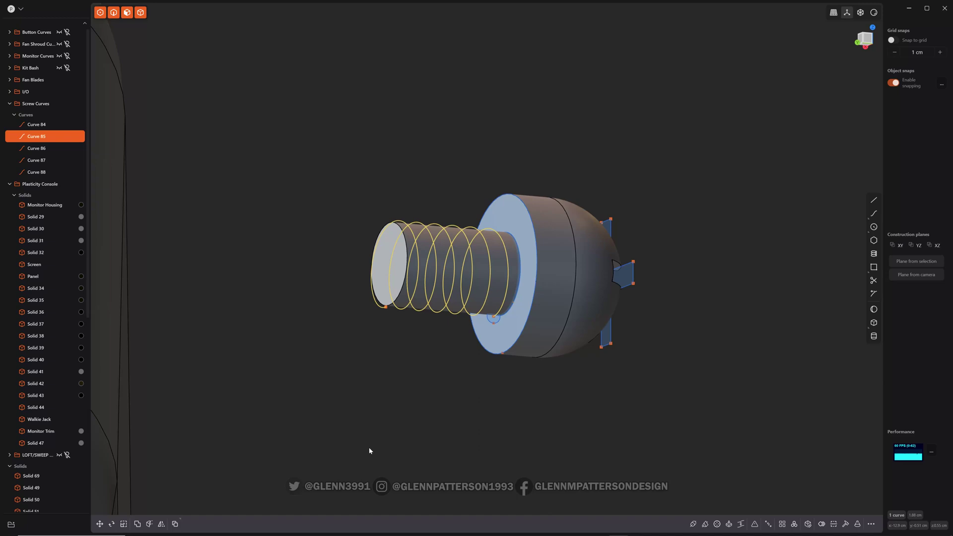
key(p)
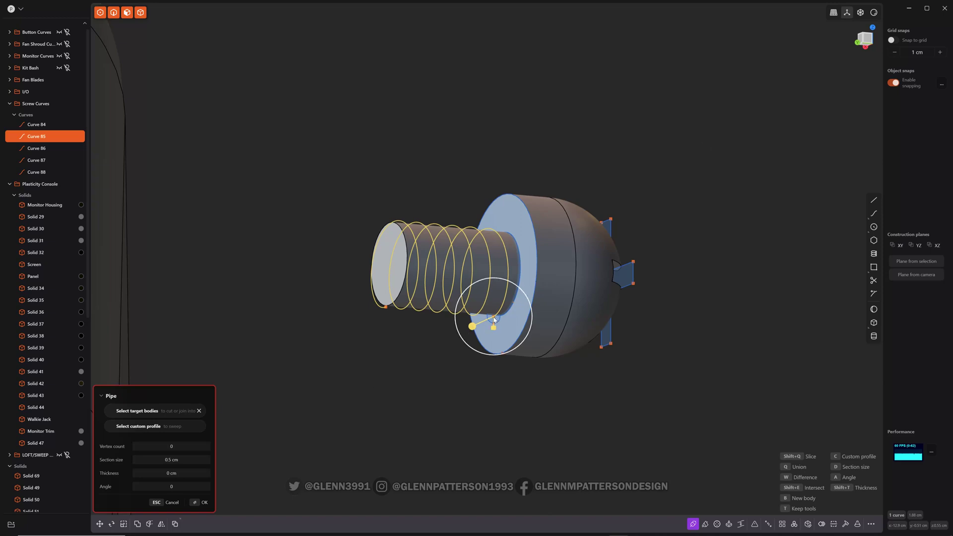
click(149, 426)
key(Escape)
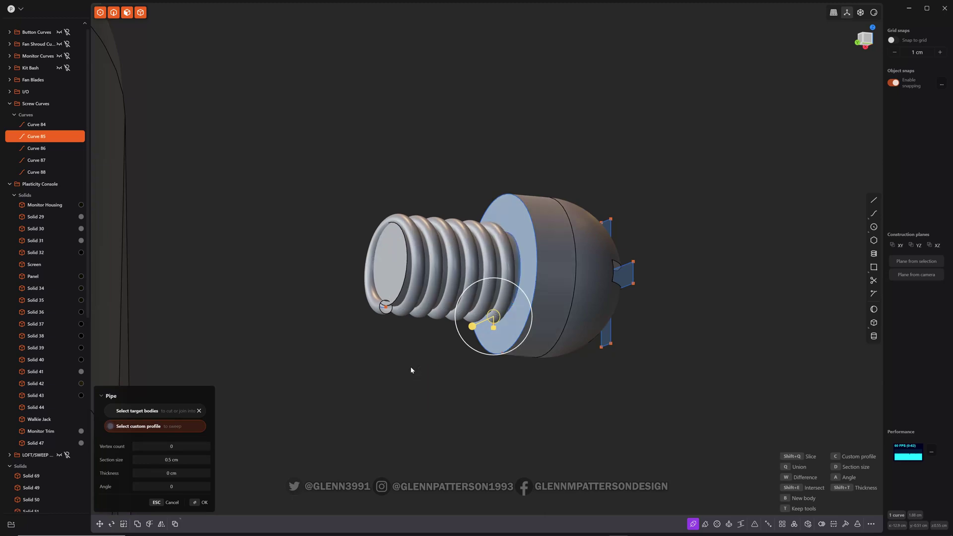
key(Return)
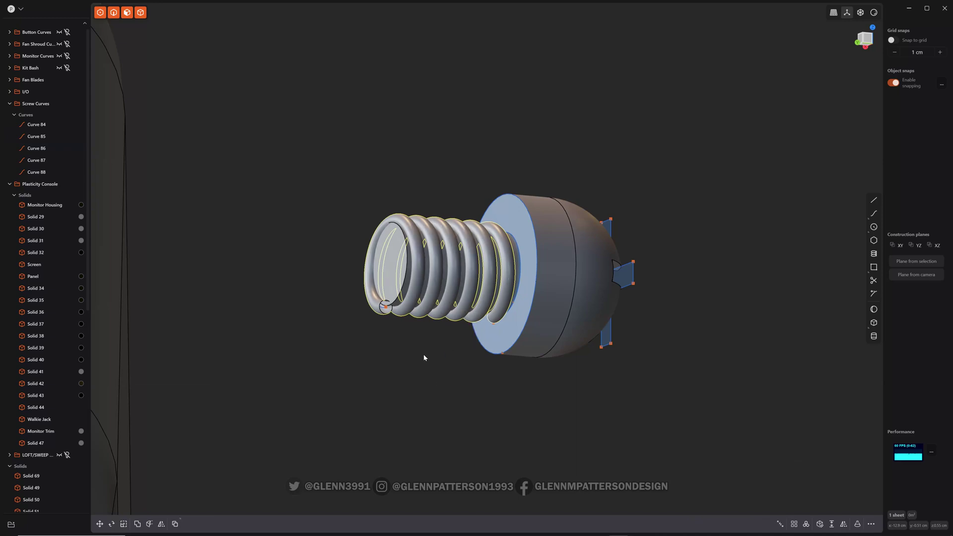
Step: Cap the coil's first open end with a Smooth patch
mouse_move(424, 354)
middle_down()
mouse_move(498, 391)
mouse_move(383, 328)
middle_up()
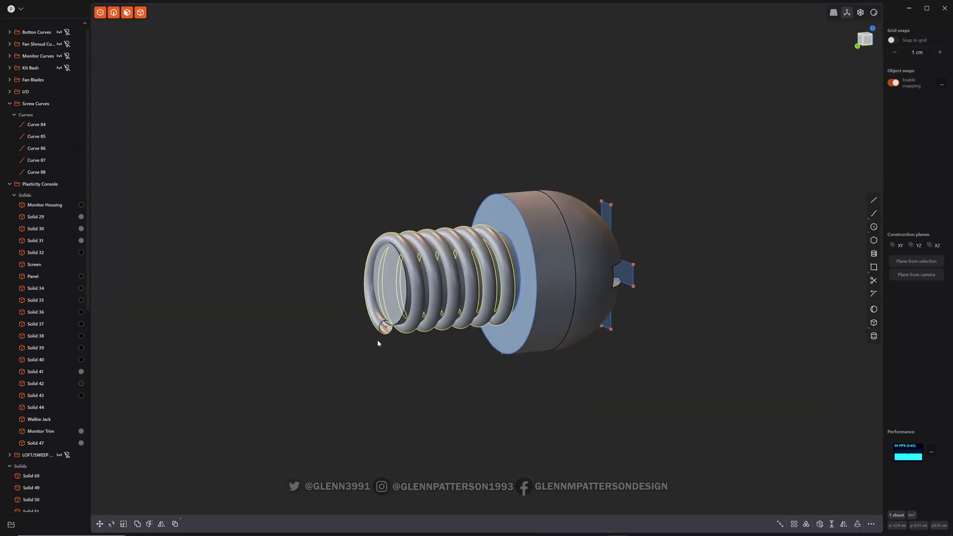
click(384, 328)
key(e)
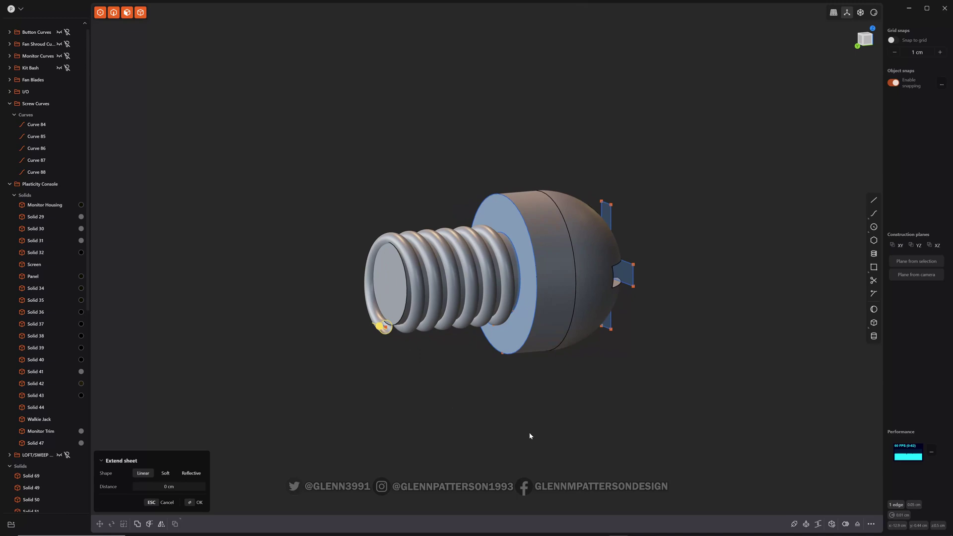
click(831, 525)
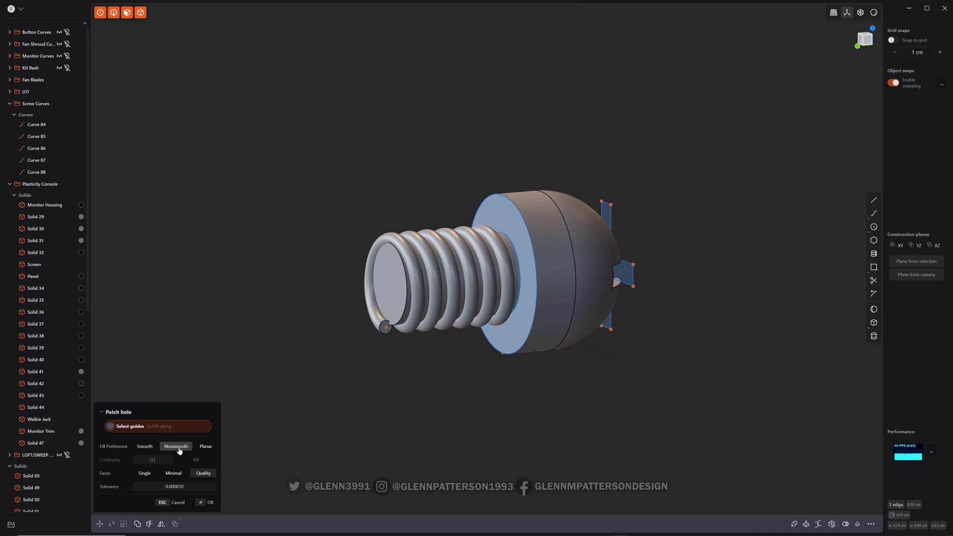
click(152, 449)
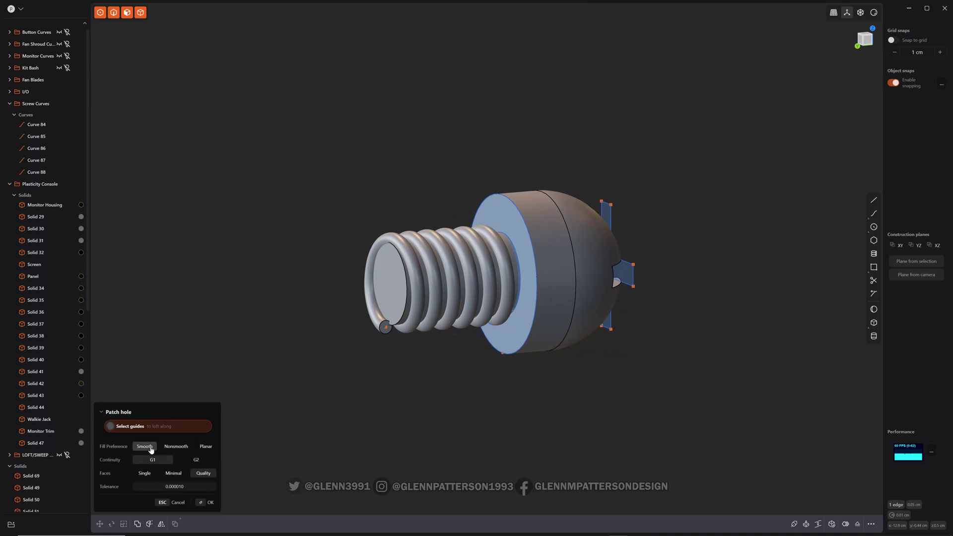
click(207, 503)
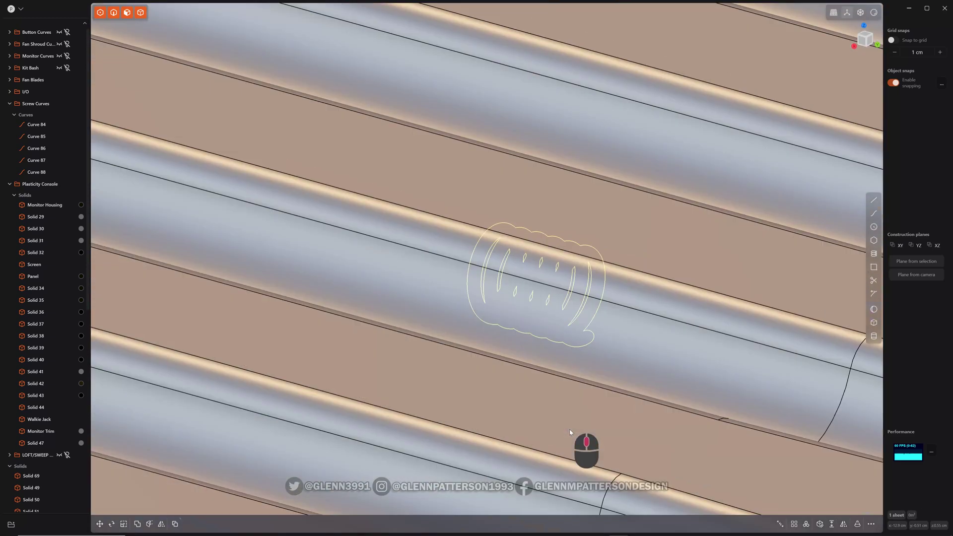
Step: Abandon patching the end's profile circle and delete that leftover circle
mouse_move(581, 436)
right_down()
mouse_move(531, 364)
mouse_move(565, 398)
right_up()
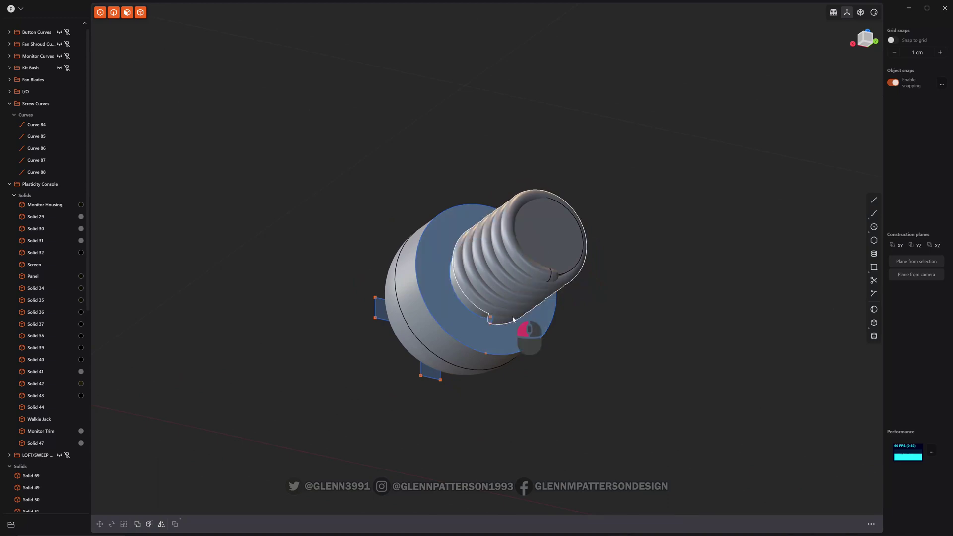
click(496, 322)
click(494, 323)
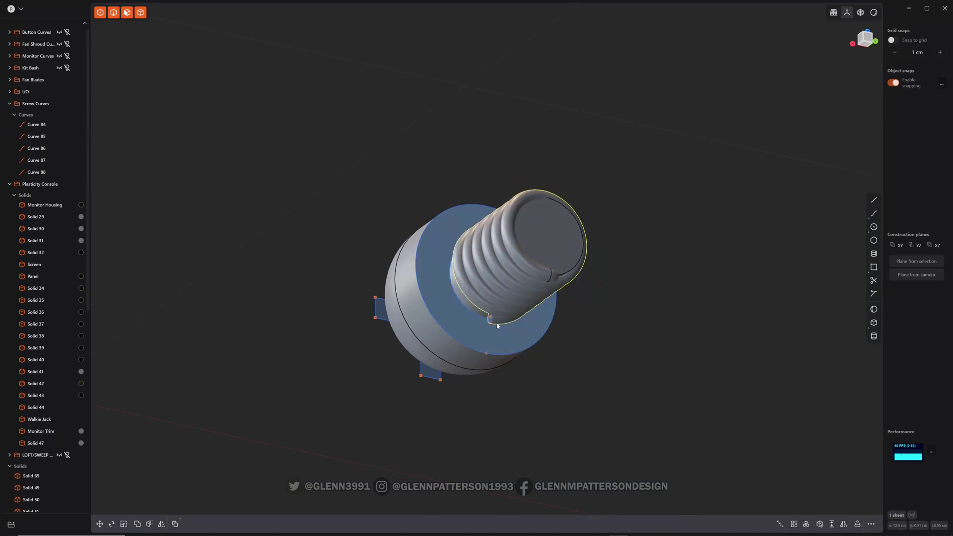
click(493, 323)
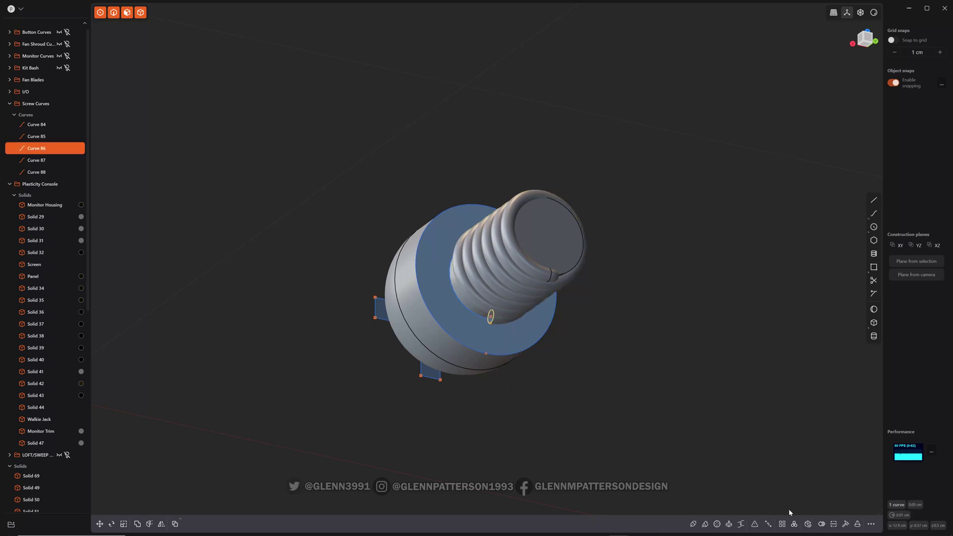
click(808, 523)
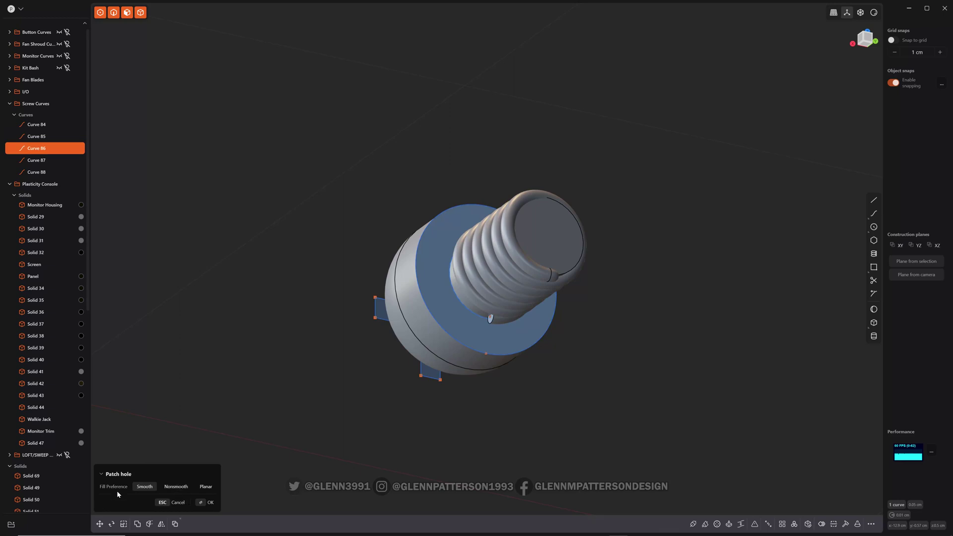
click(149, 492)
click(176, 503)
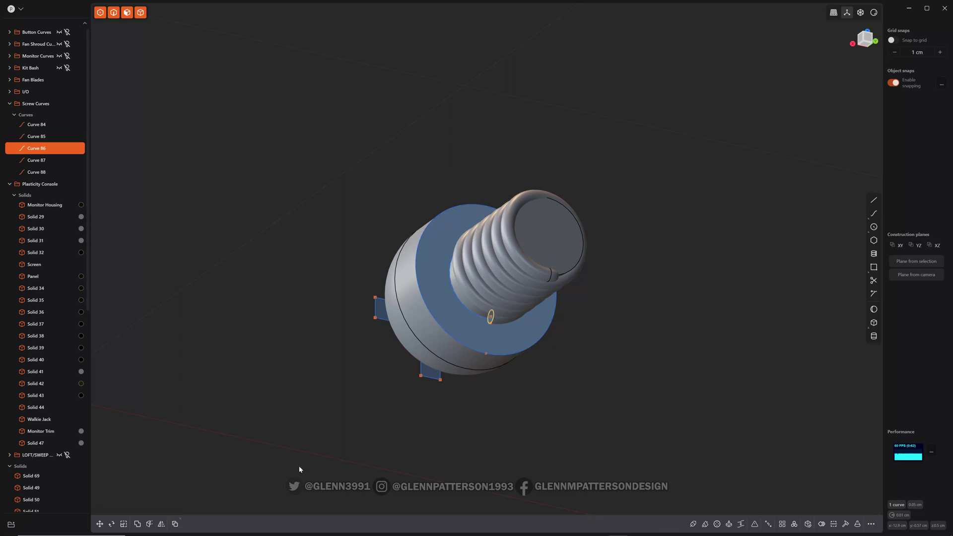
click(572, 384)
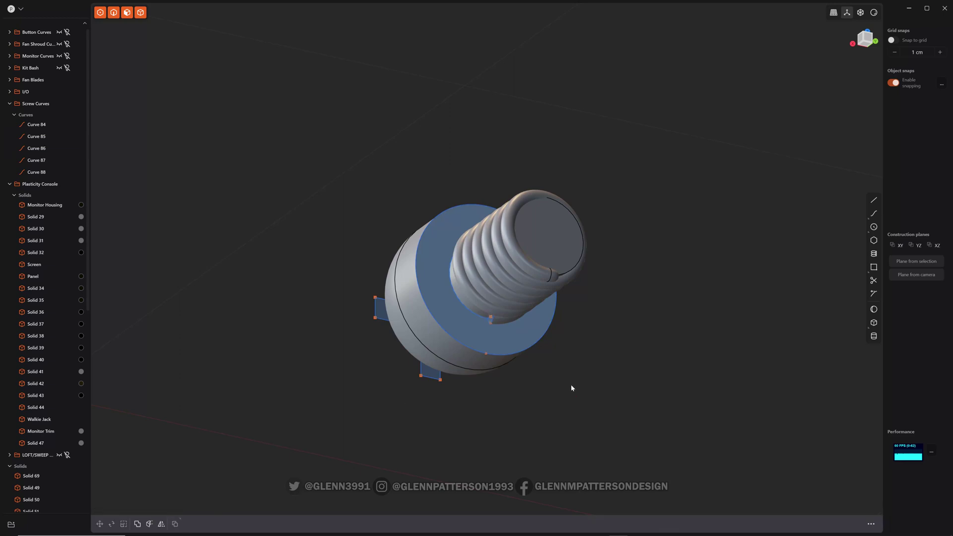
click(491, 318)
key(x)
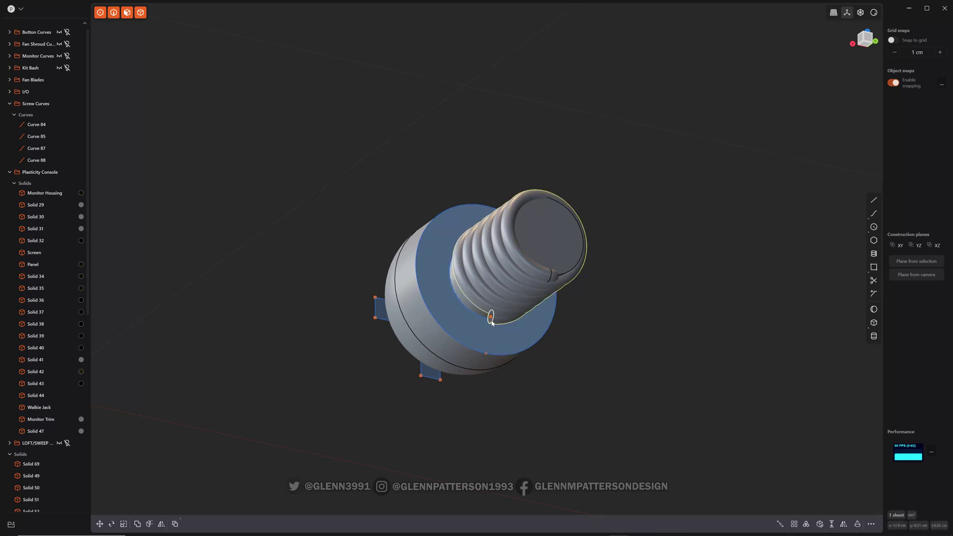
Step: Cap the coil's remaining open end with a smooth patch
click(491, 320)
key(o)
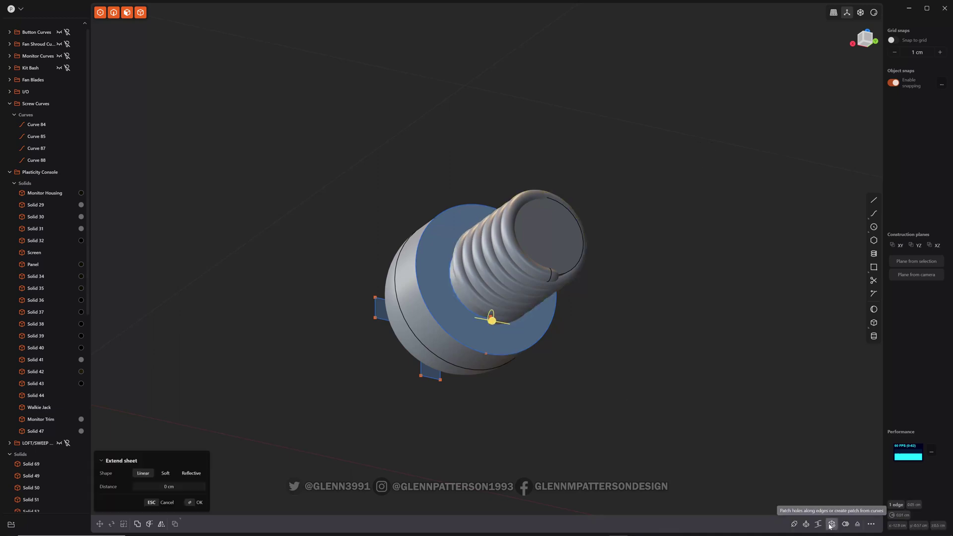
click(832, 527)
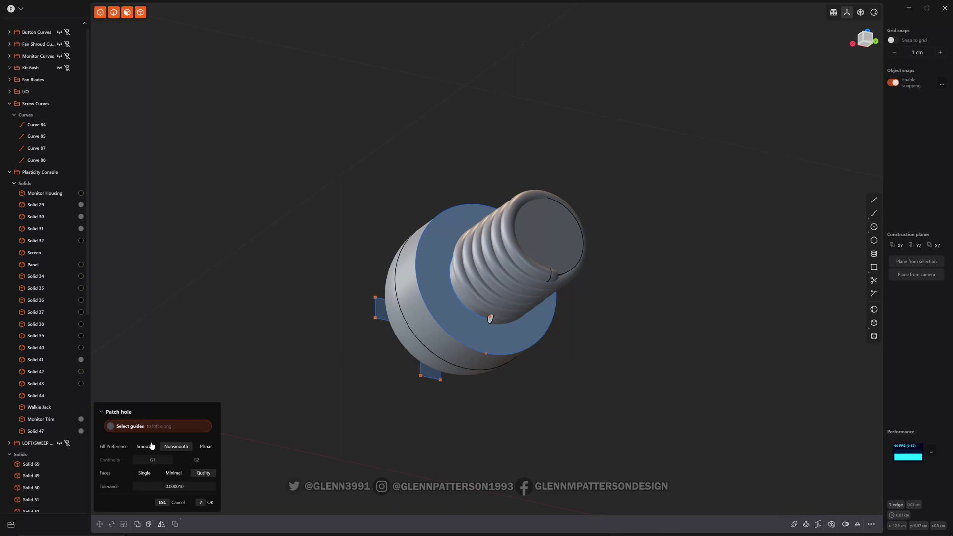
click(209, 502)
middle_drag(649, 377, 564, 258)
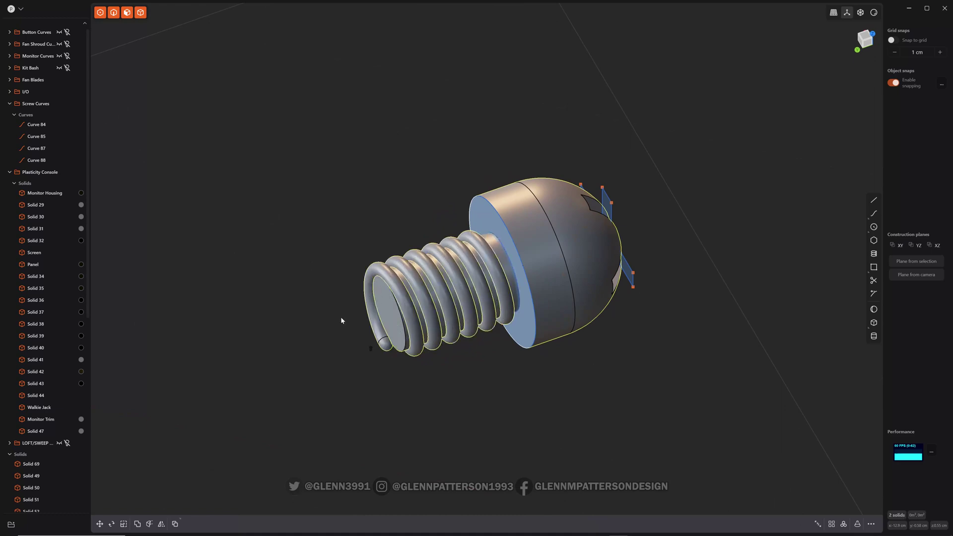
key(q)
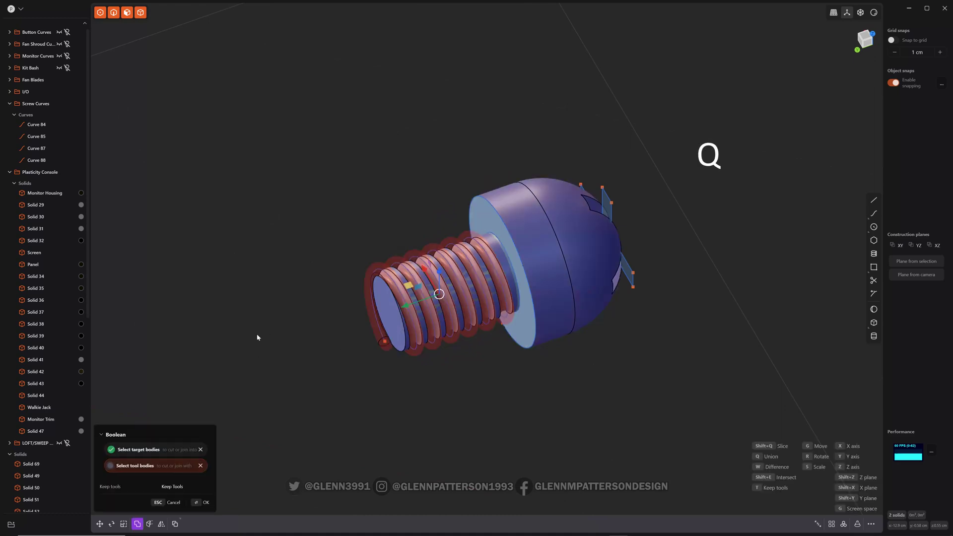
key(Return)
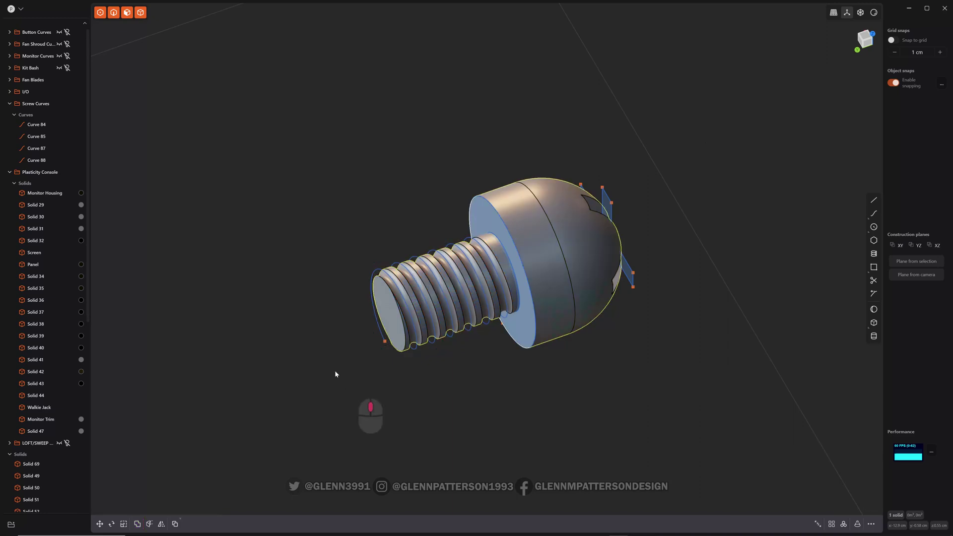
mouse_move(334, 370)
middle_down()
mouse_move(305, 302)
mouse_move(383, 384)
mouse_move(298, 374)
middle_up()
mouse_move(695, 382)
middle_down()
mouse_move(662, 369)
mouse_move(672, 372)
middle_up()
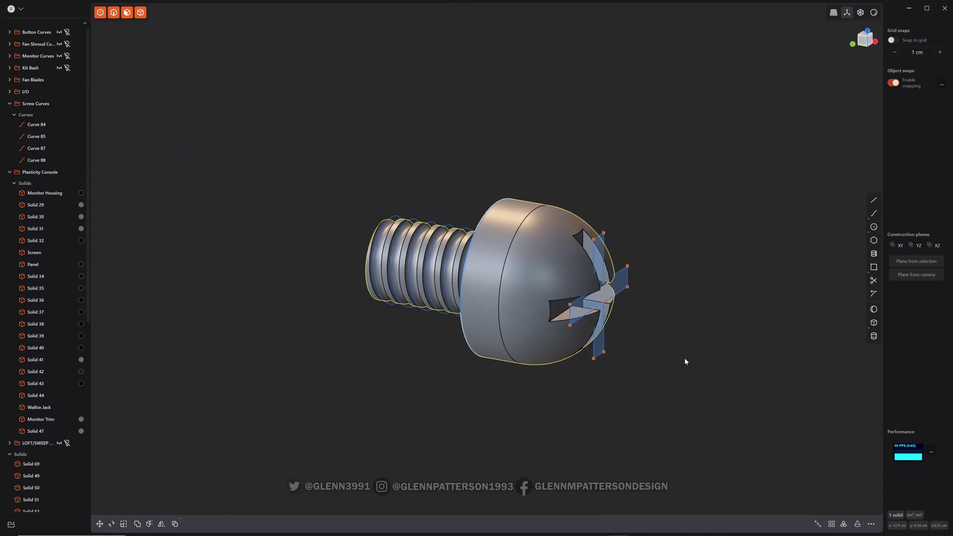
middle_drag(682, 332, 582, 333)
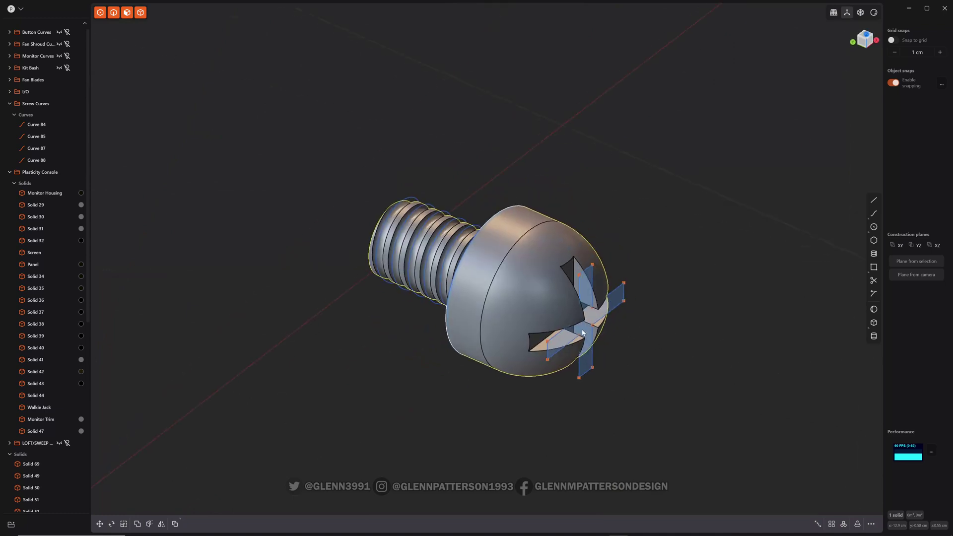
mouse_move(811, 355)
middle_down()
mouse_move(753, 326)
mouse_move(762, 320)
middle_up()
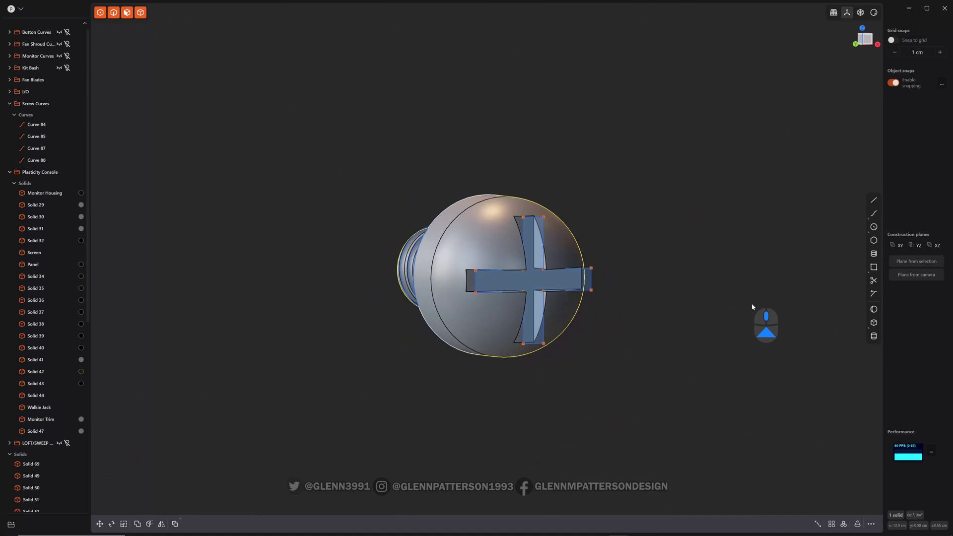
click(875, 324)
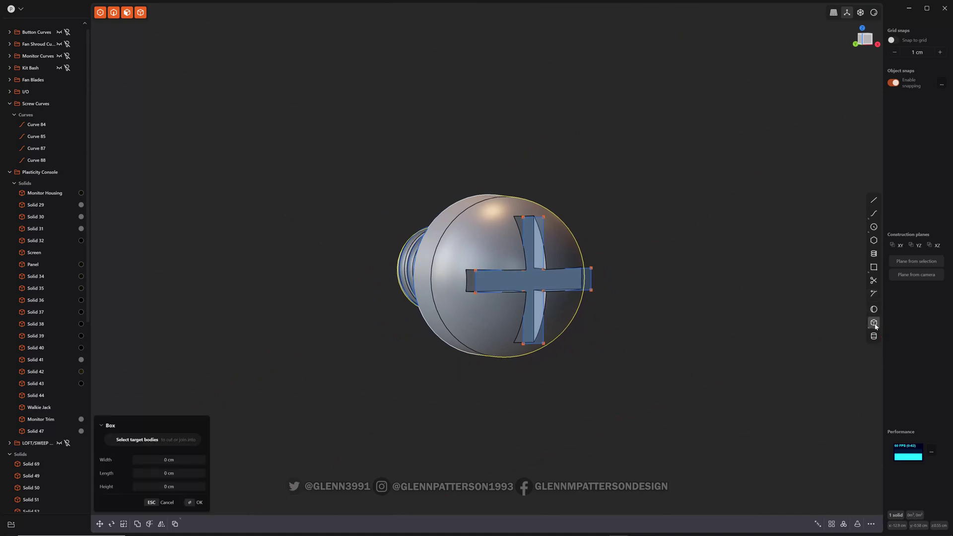
click(536, 282)
key(Tab)
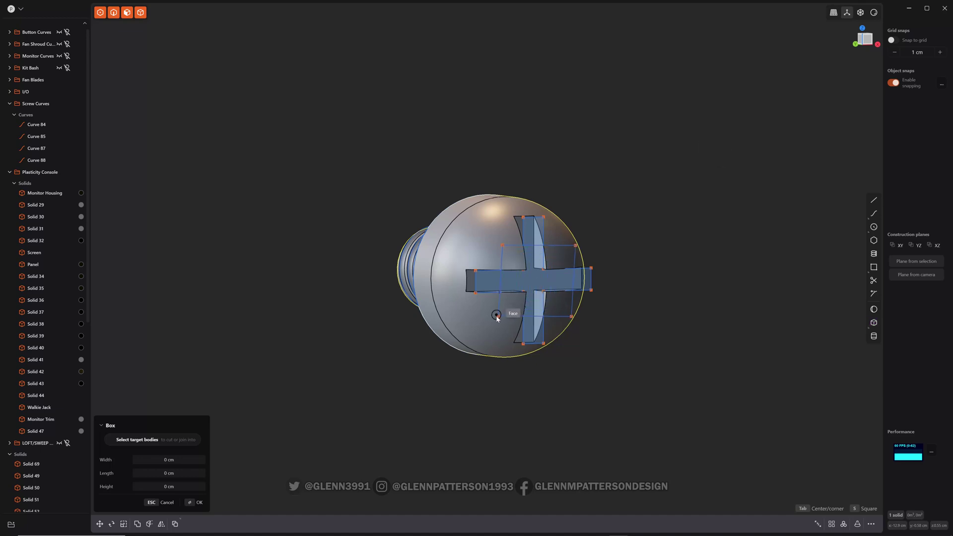
key(s)
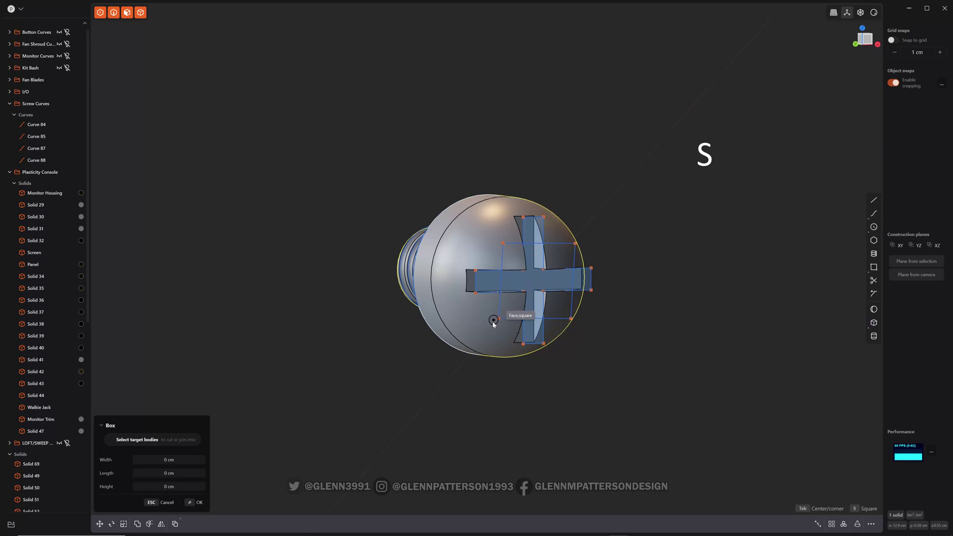
click(481, 335)
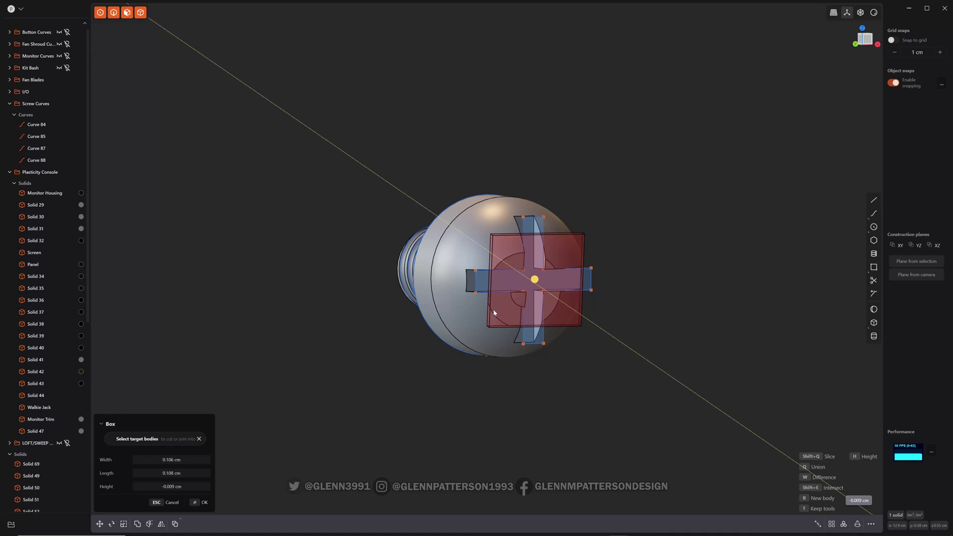
key(b)
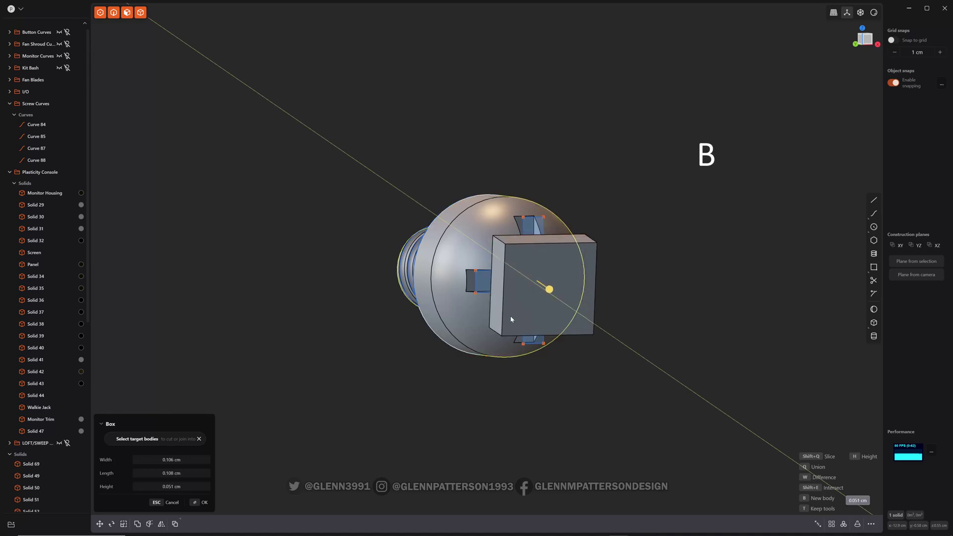
click(646, 378)
middle_drag(645, 379, 737, 402)
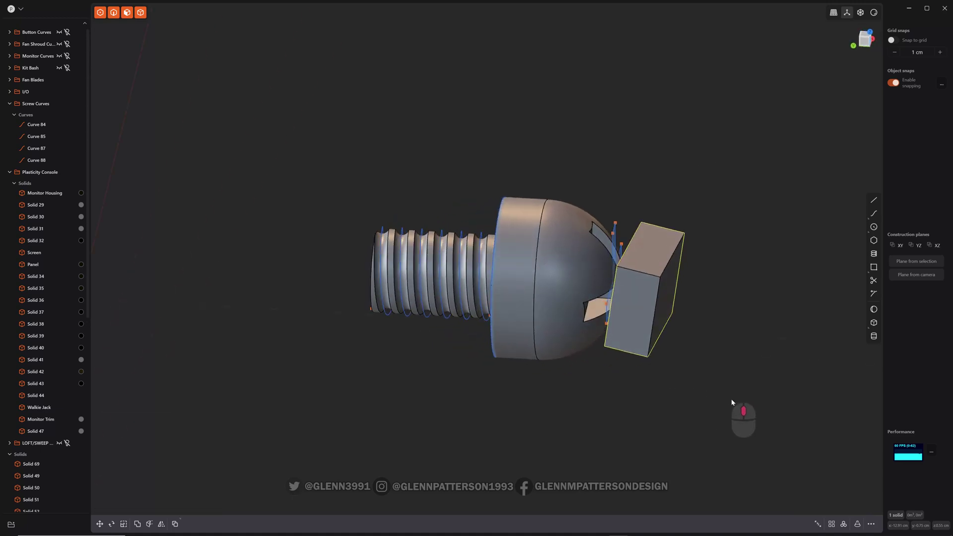
key(ctrl+z)
middle_drag(676, 385, 590, 349)
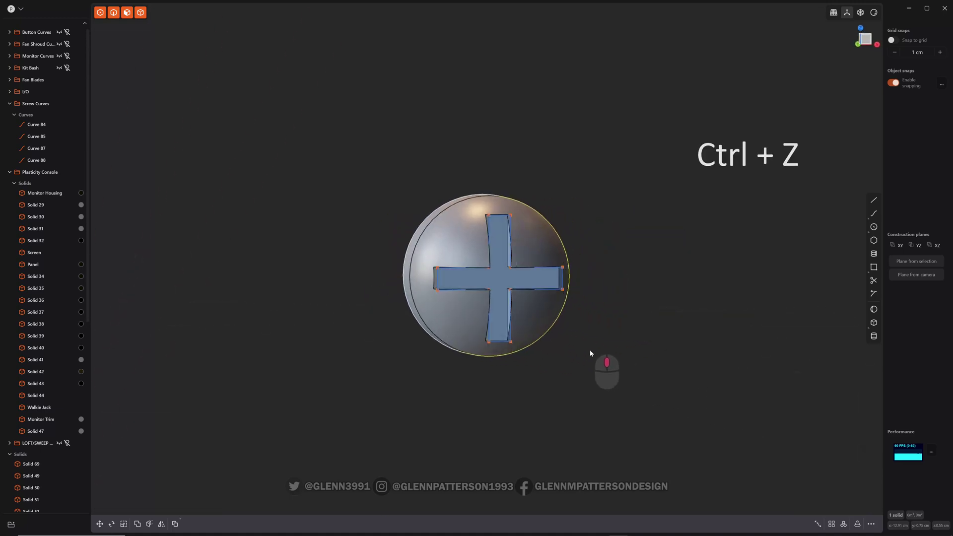
Step: In front view, draw a centre-out square around the cross on the head
click(865, 45)
click(874, 266)
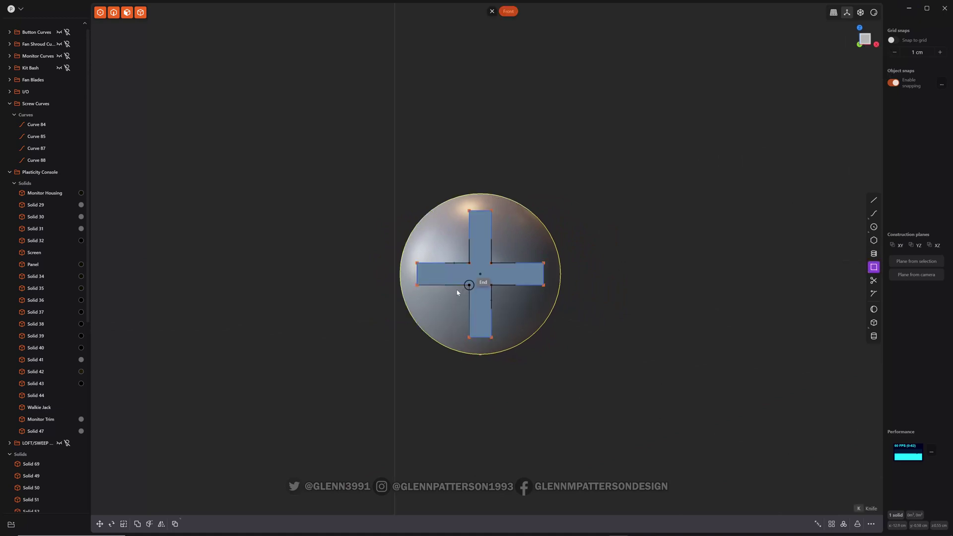
click(479, 277)
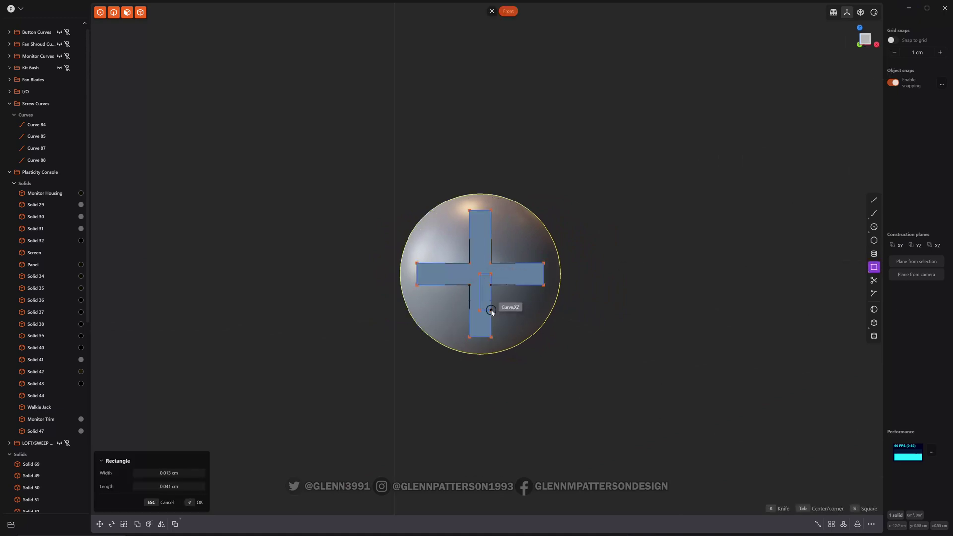
key(Tab)
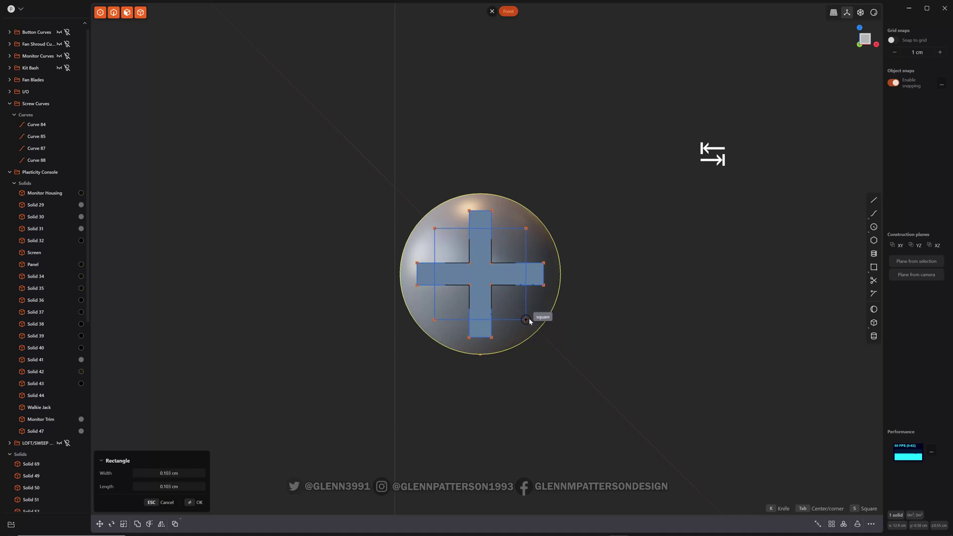
click(531, 321)
middle_drag(634, 350, 726, 379)
Step: Extrude the square region into a thin slab over the head
click(607, 328)
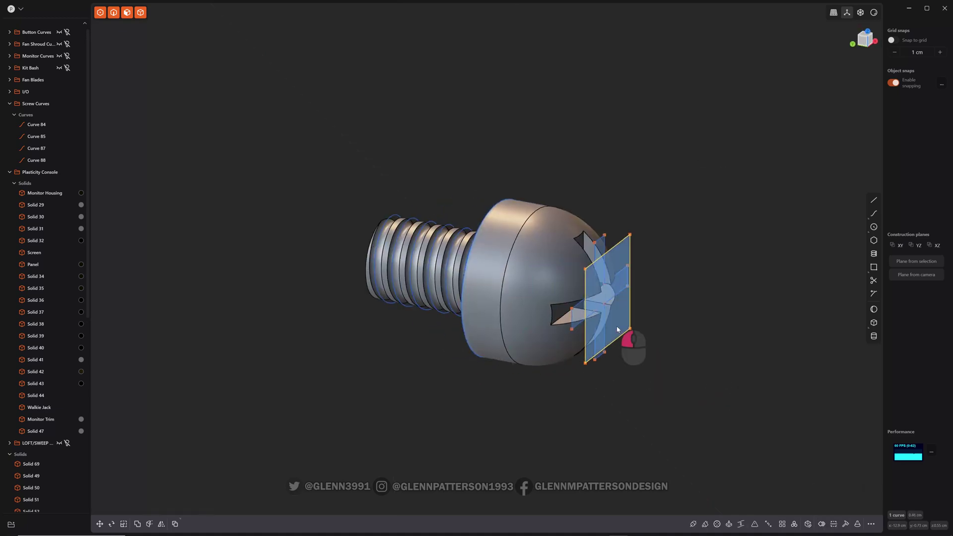
key(e)
drag(573, 319, 559, 318)
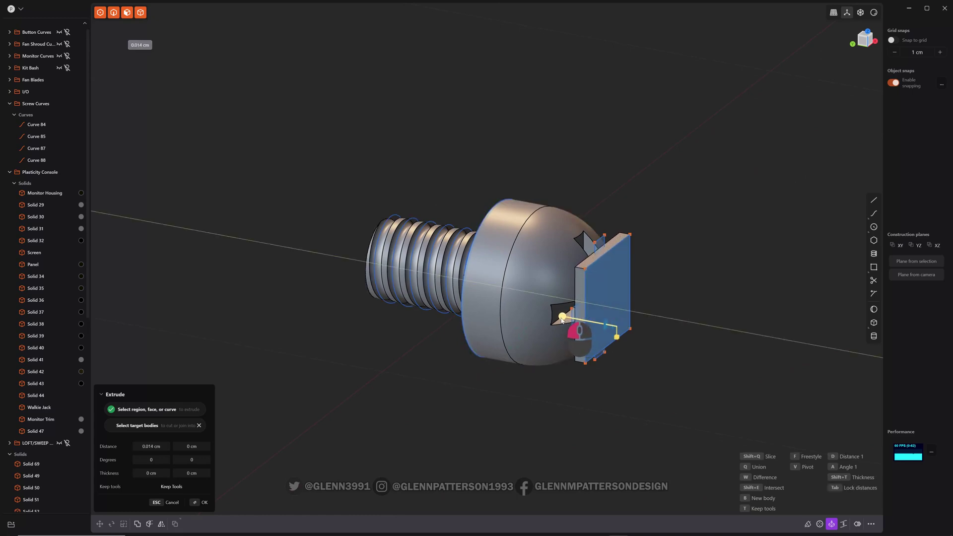
click(708, 347)
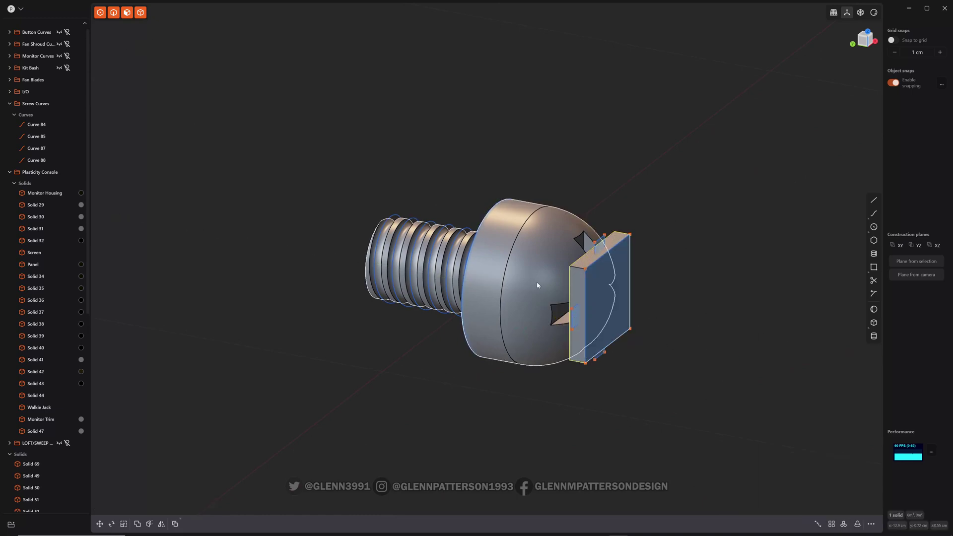
Step: Apply a boolean between the slab and the screw body
click(525, 290)
key(q)
middle_drag(720, 348, 654, 330)
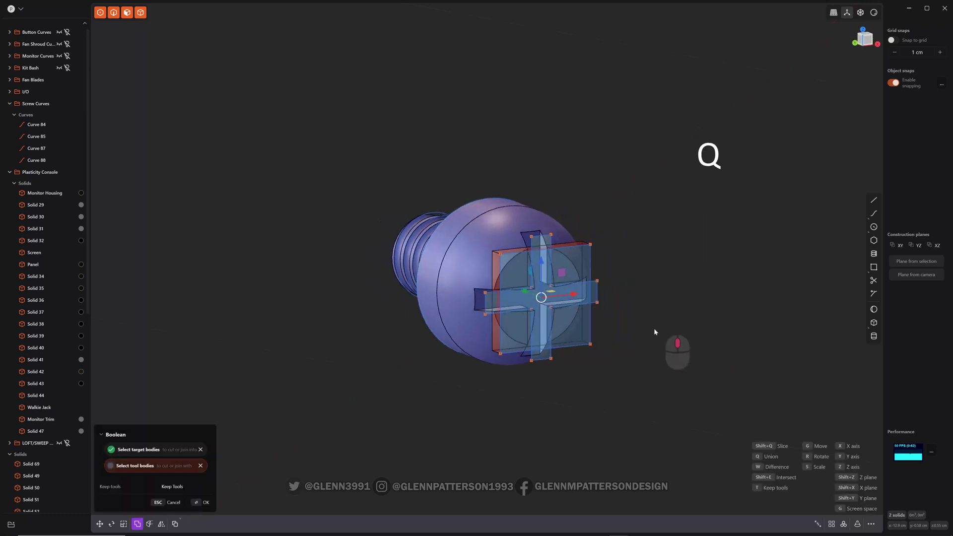
key(Return)
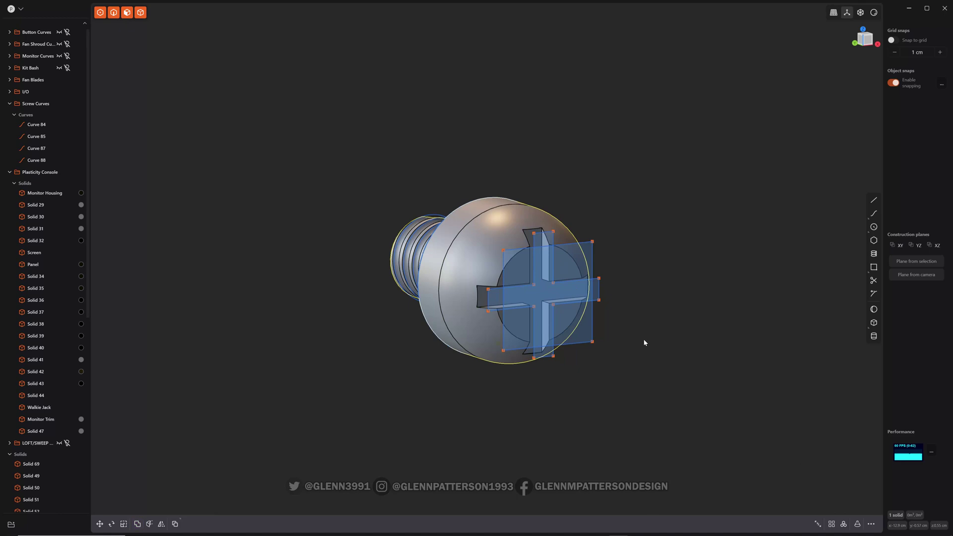
Step: Hide the Screw Curves group, delete the leftover square plane, and select the screw
mouse_move(31, 91)
click(66, 105)
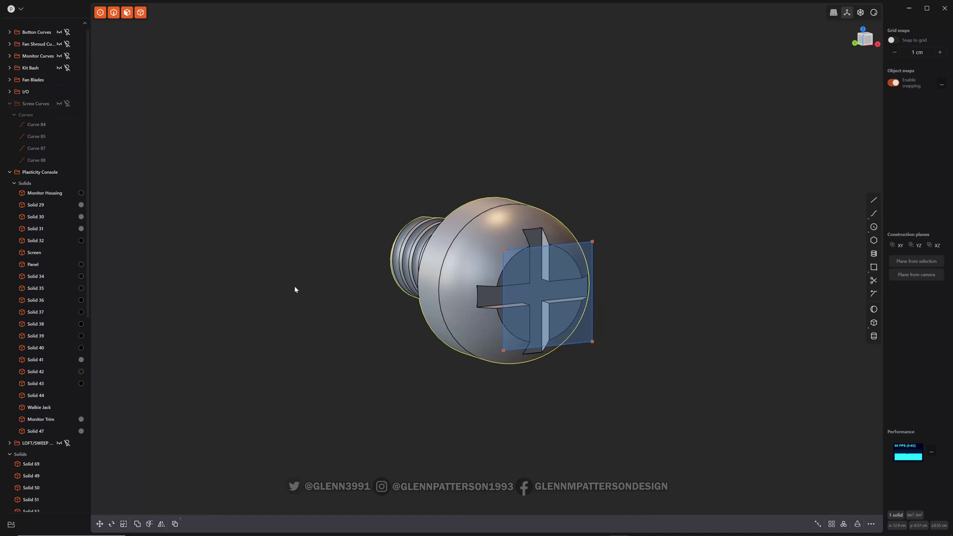
click(568, 245)
key(x)
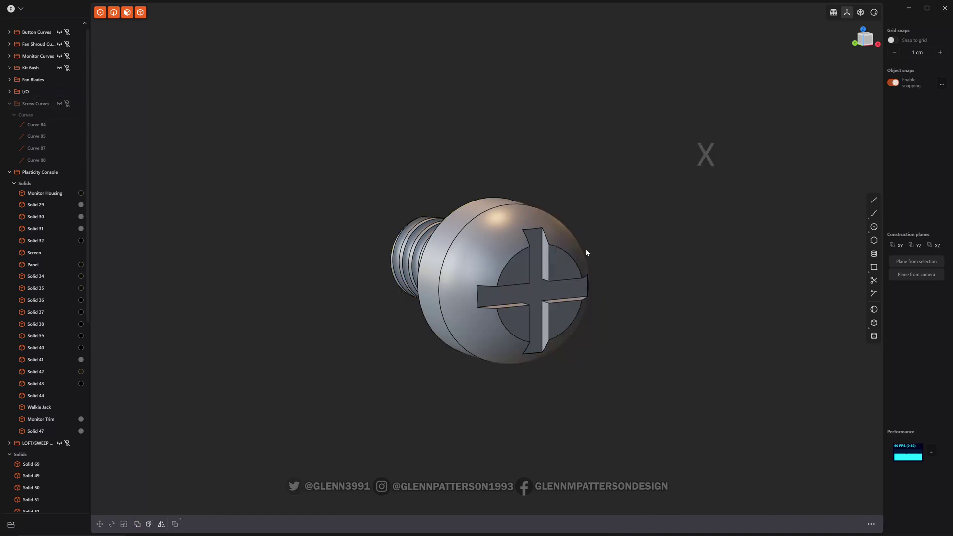
middle_drag(707, 293, 618, 283)
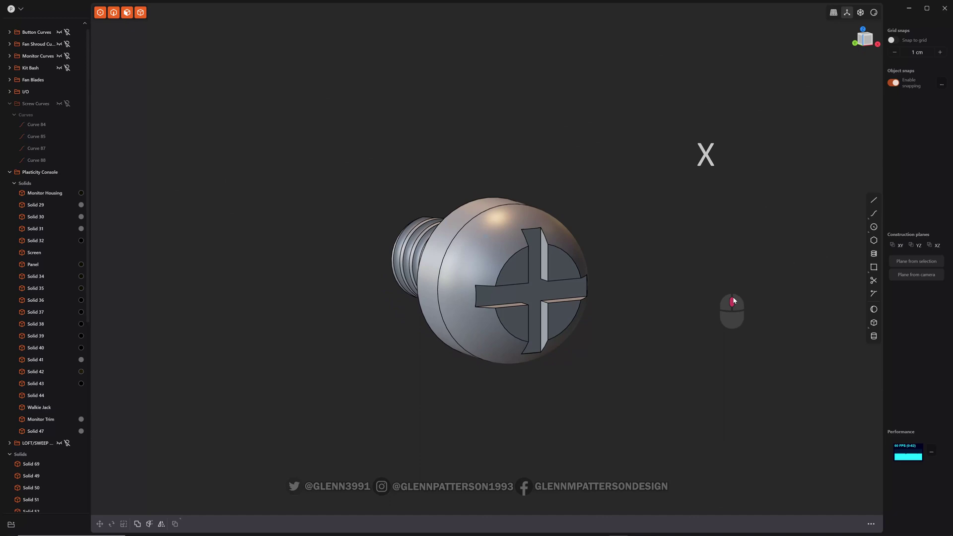
click(552, 281)
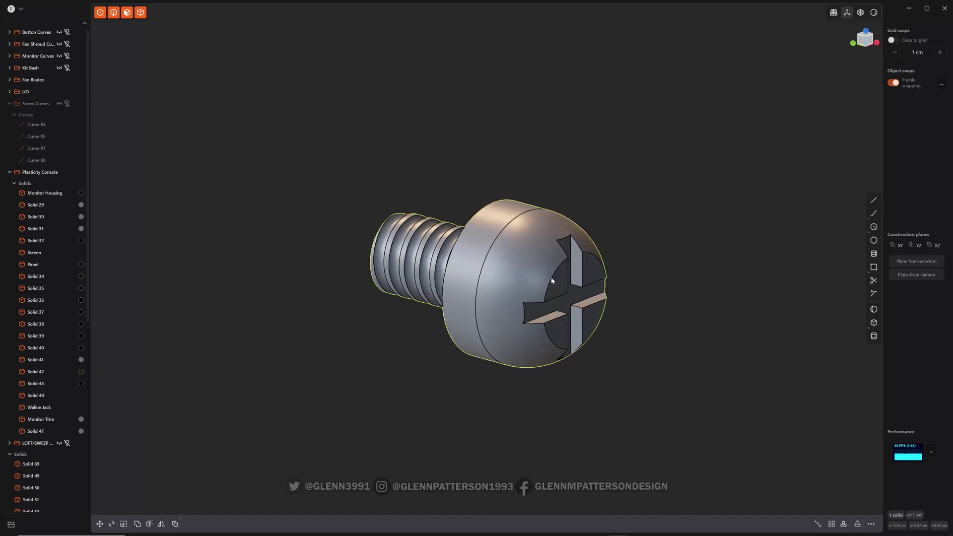
Step: Fillet the two circular rim edges of the flat head face at 0.01 cm
click(552, 277)
key(f)
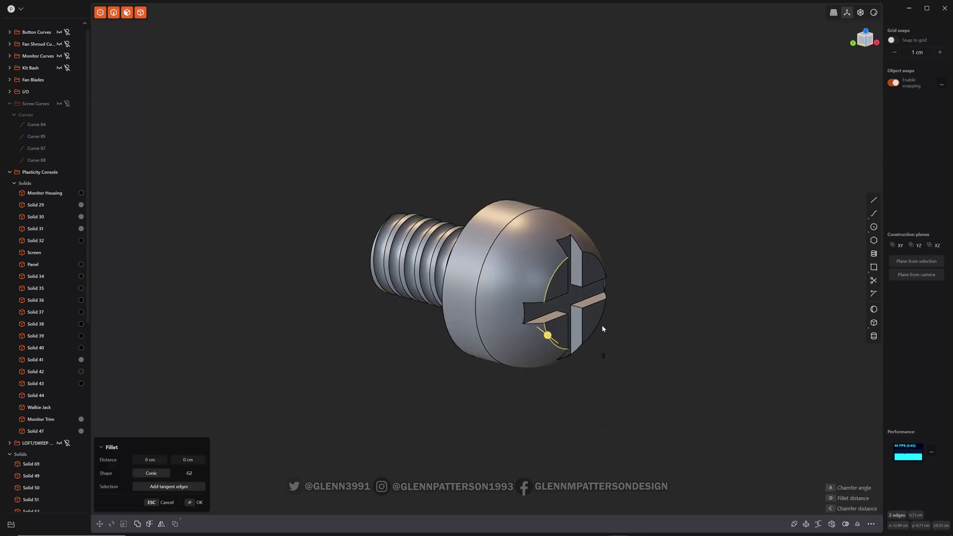
click(604, 322)
drag(595, 257, 601, 257)
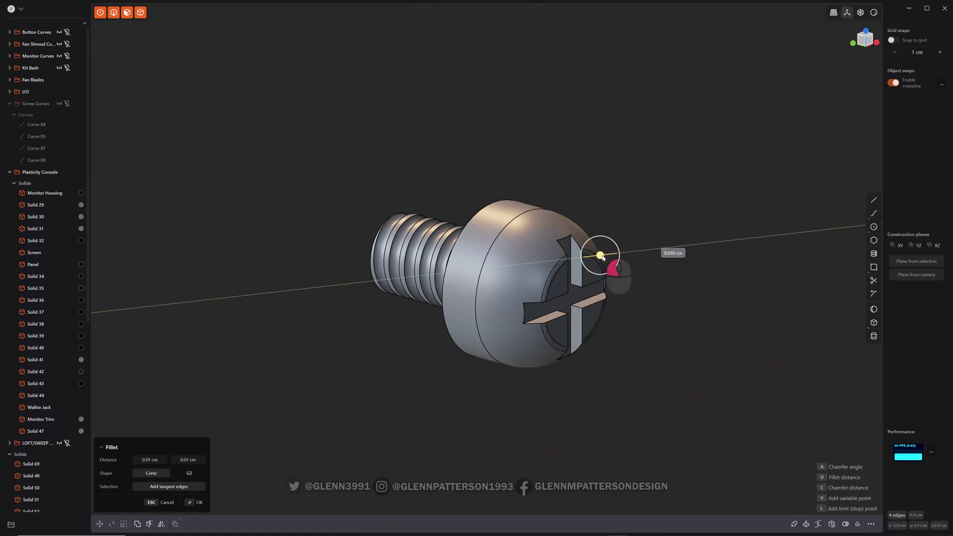
drag(601, 257, 601, 257)
middle_drag(677, 364, 499, 348)
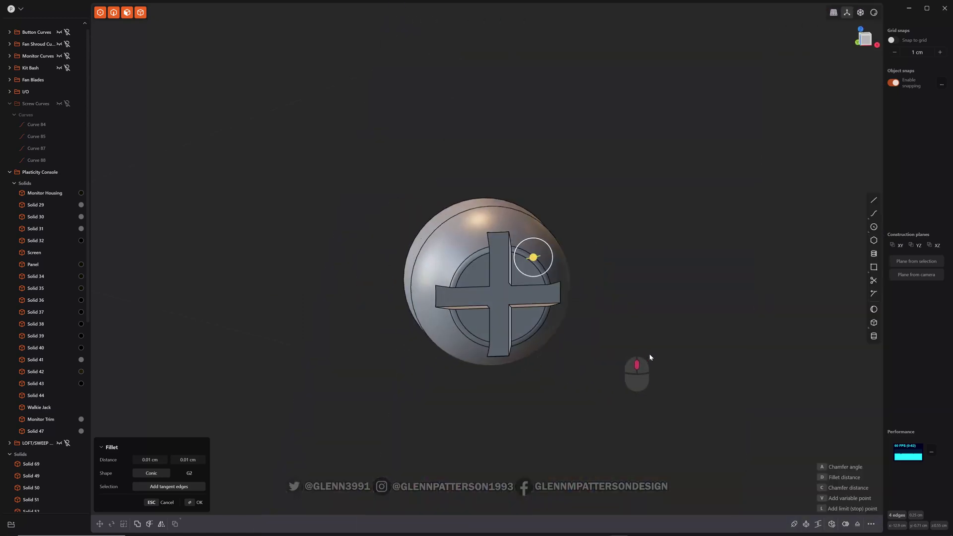
middle_drag(649, 353, 670, 349)
key(Return)
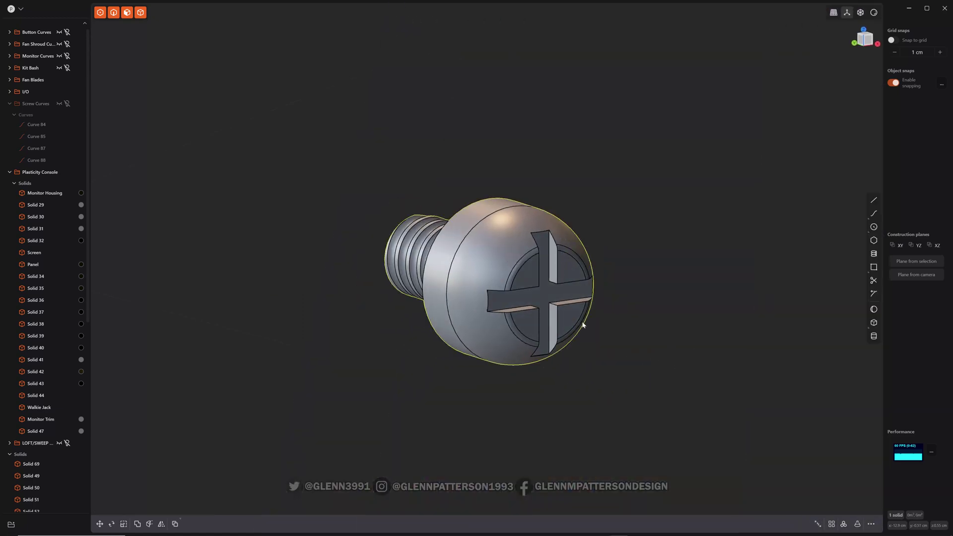
Step: Fillet the cross recess boundary edges at 0.002 cm
click(546, 299)
key(o)
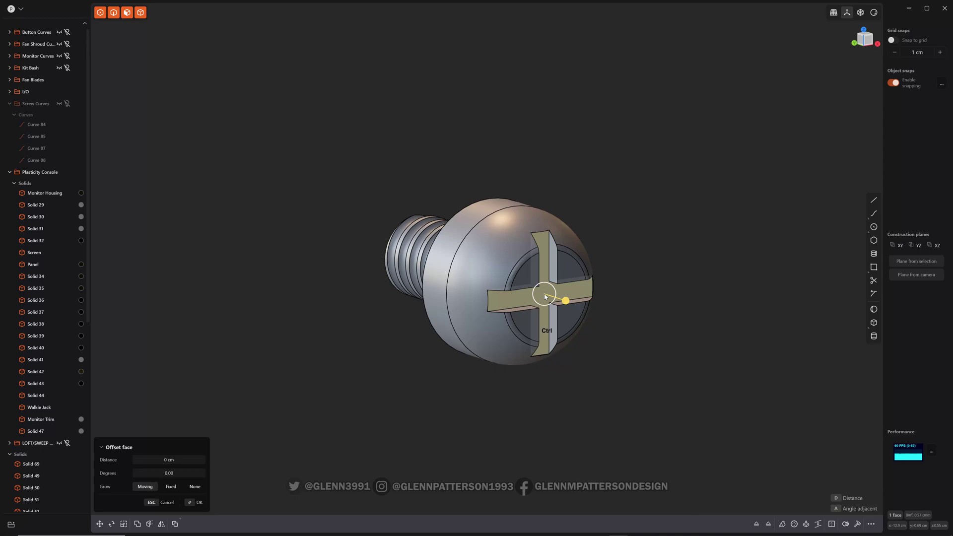
key(ctrl+2)
key(f)
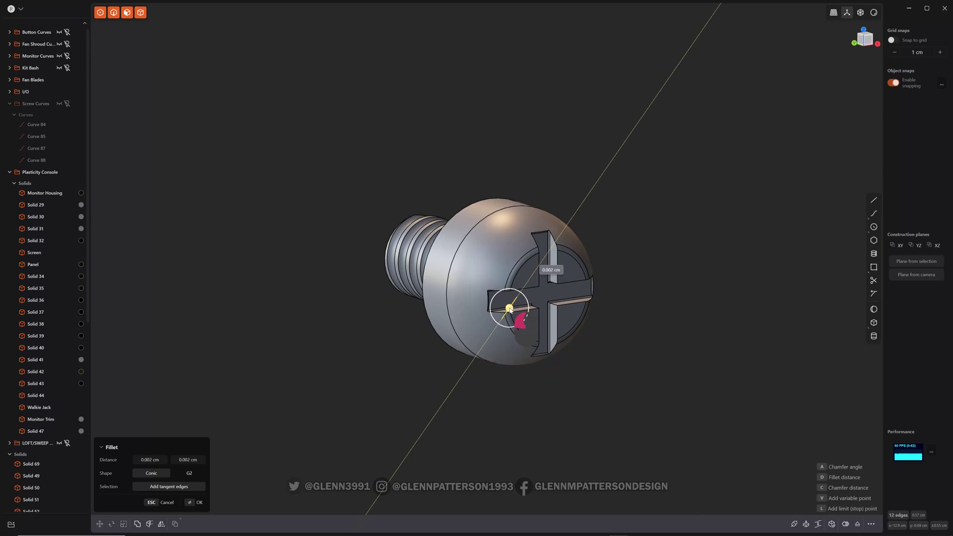
key(Return)
mouse_move(677, 334)
middle_down()
mouse_move(572, 277)
mouse_move(694, 325)
middle_up()
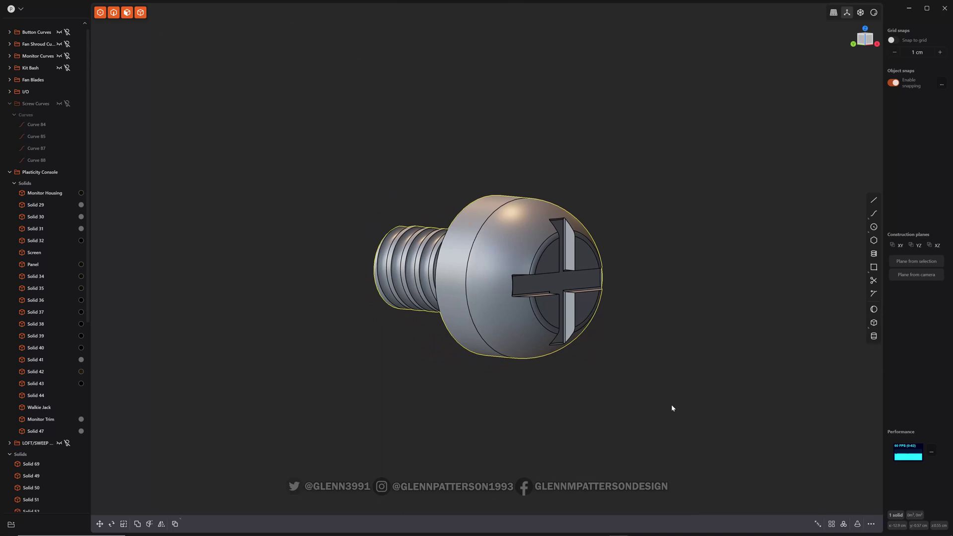